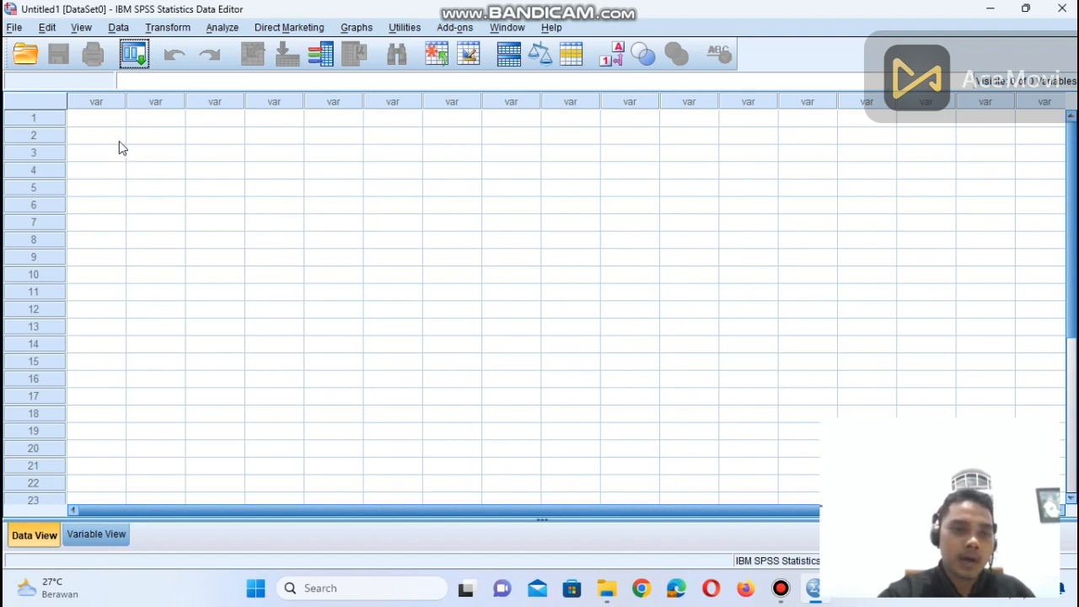
Fill rows 1 to 10 of the first column with the numbers 1 to 10.
left_click(109, 123)
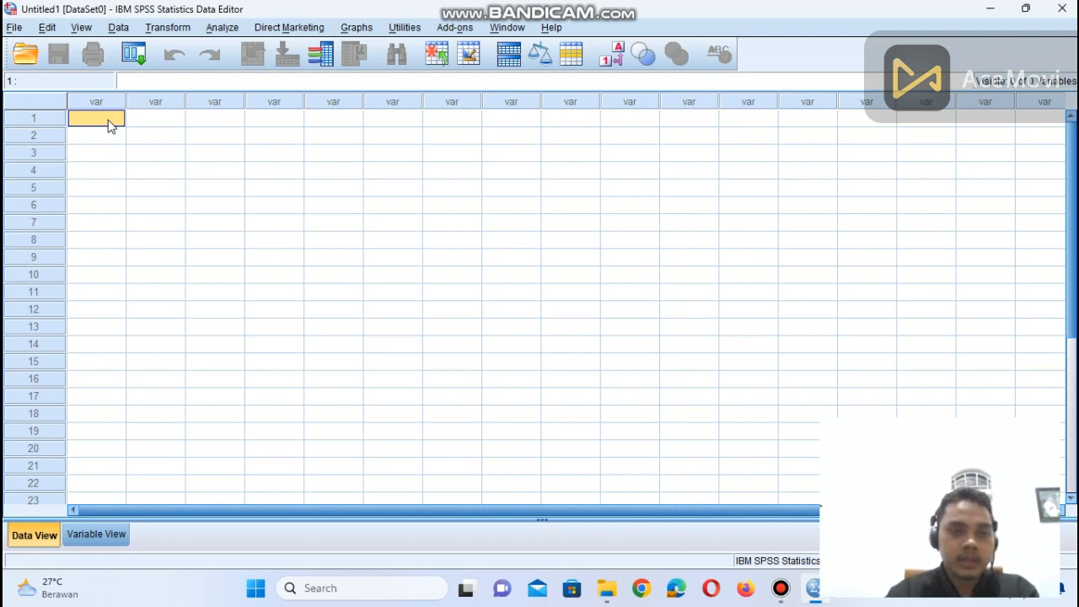
type("1")
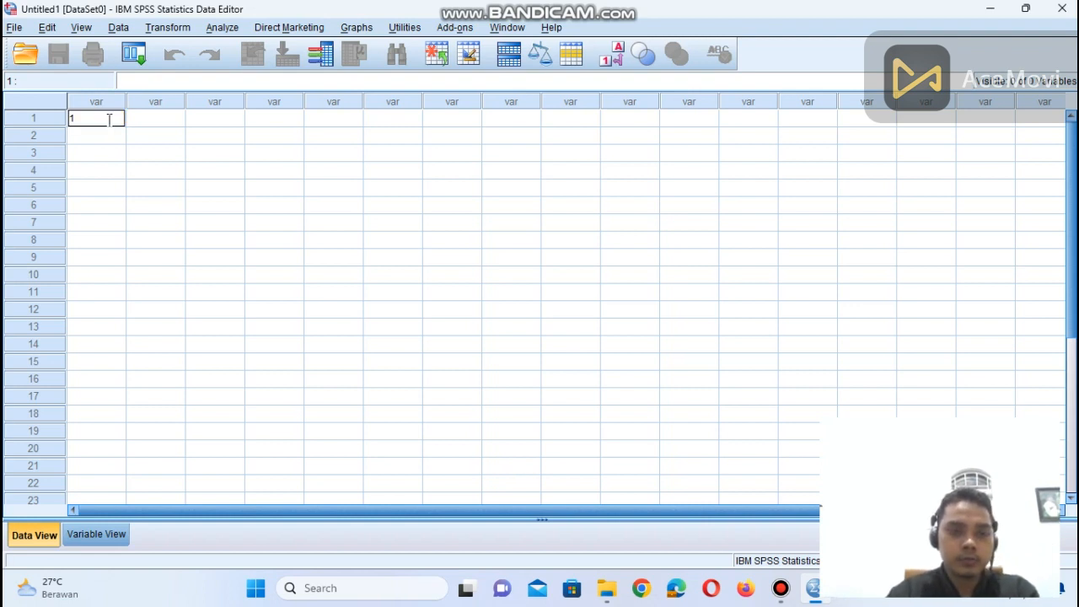
key("Return")
type("2")
key("Return")
type("3")
key("Return")
type("4")
key("Return")
type("5")
key("Return")
type("6")
key("Return")
type("7")
key("Return")
type("8")
key("Return")
type("9")
key("Return")
type("10")
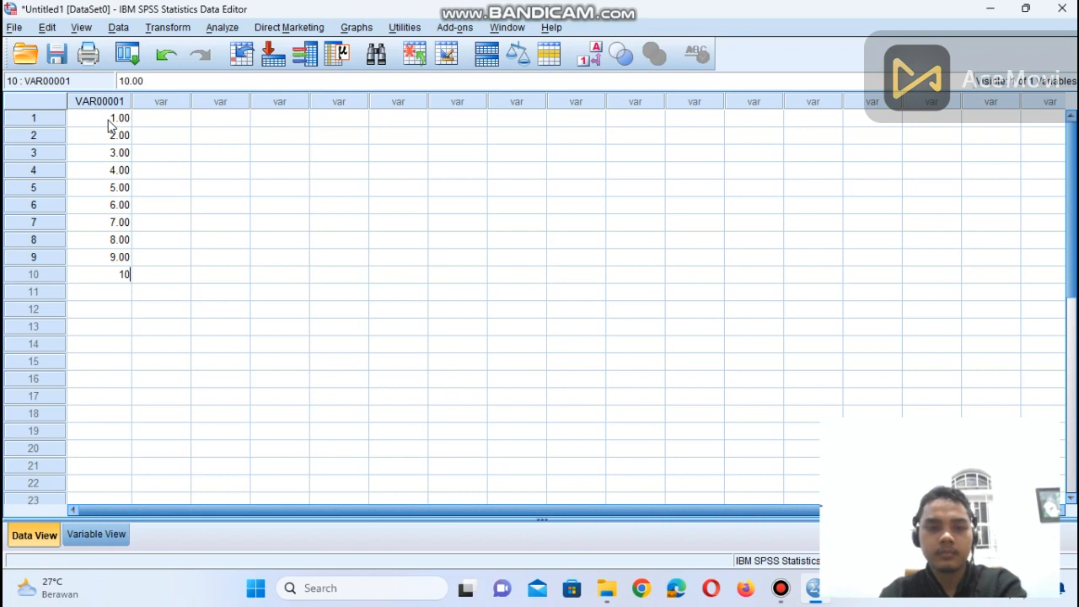
Enter the first respondent's name in the second column of row 1.
key("Tab")
key("Up")
key("Up")
key("Up")
key("Up")
key("Up")
key("Up")
key("Up")
key("Up")
key("Up")
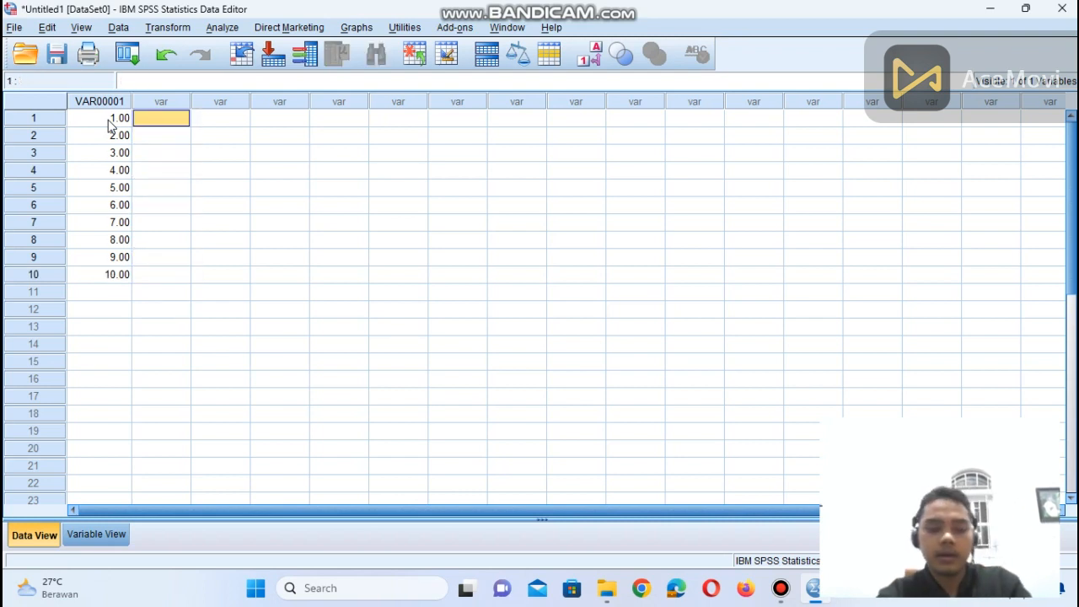
type("Sisi")
key("Tab")
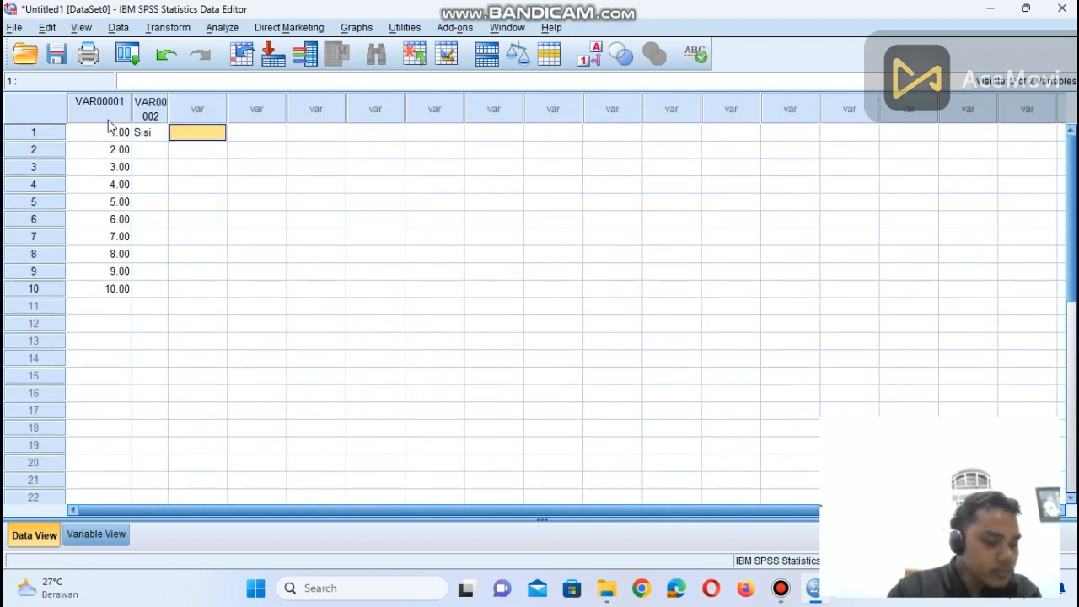
Continue row 1 with the age 21, the gender Perempuan and the occupation Mahasiswa in the next three columns.
type("21")
key("Tab")
key("Right")
key("Left")
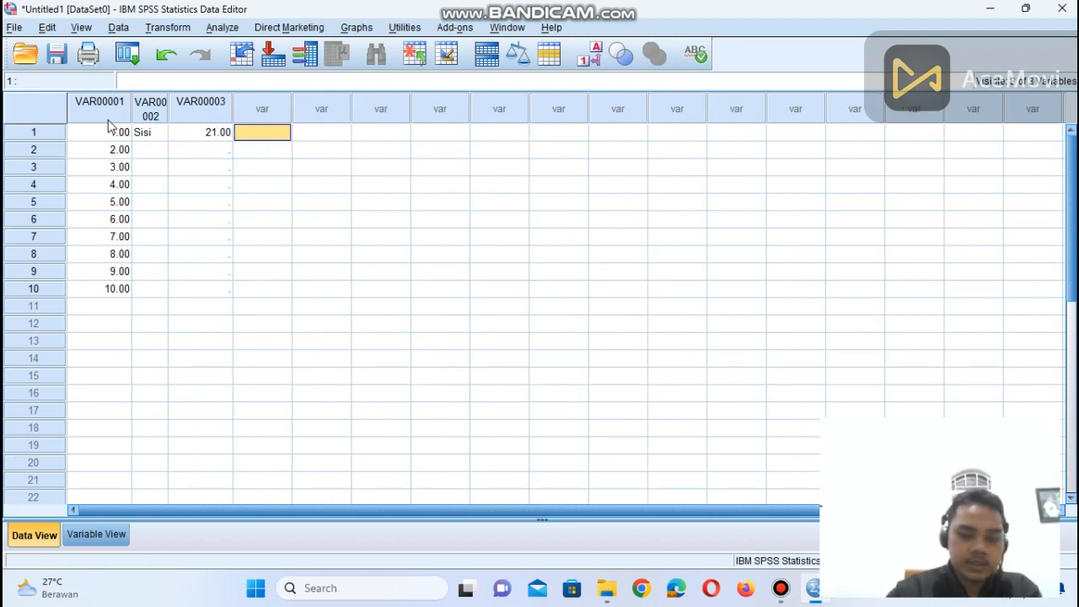
type("Perempuan")
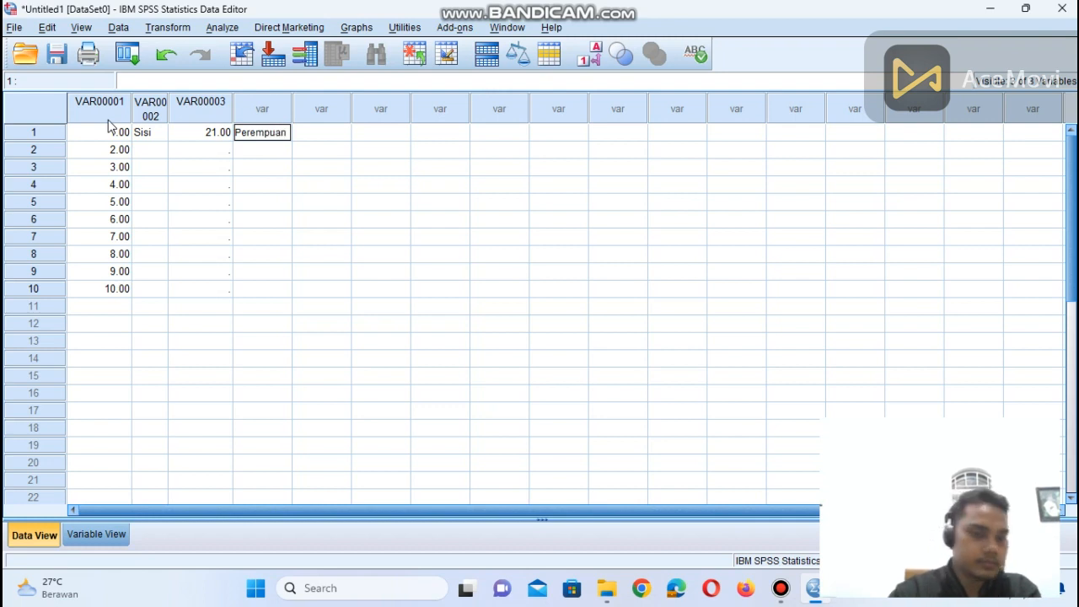
key("Tab")
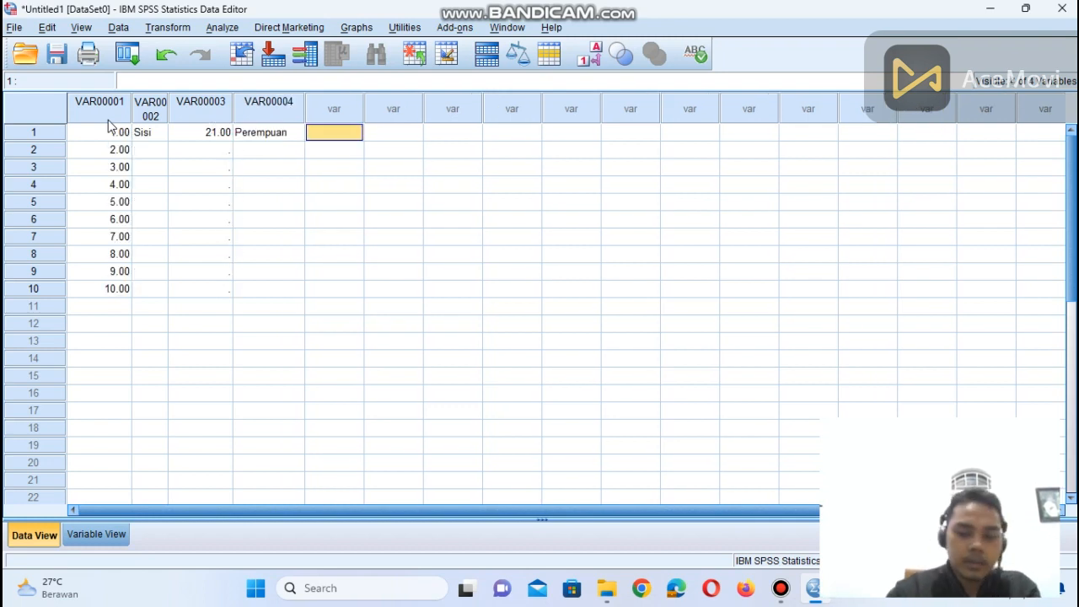
type("Mahasiswa")
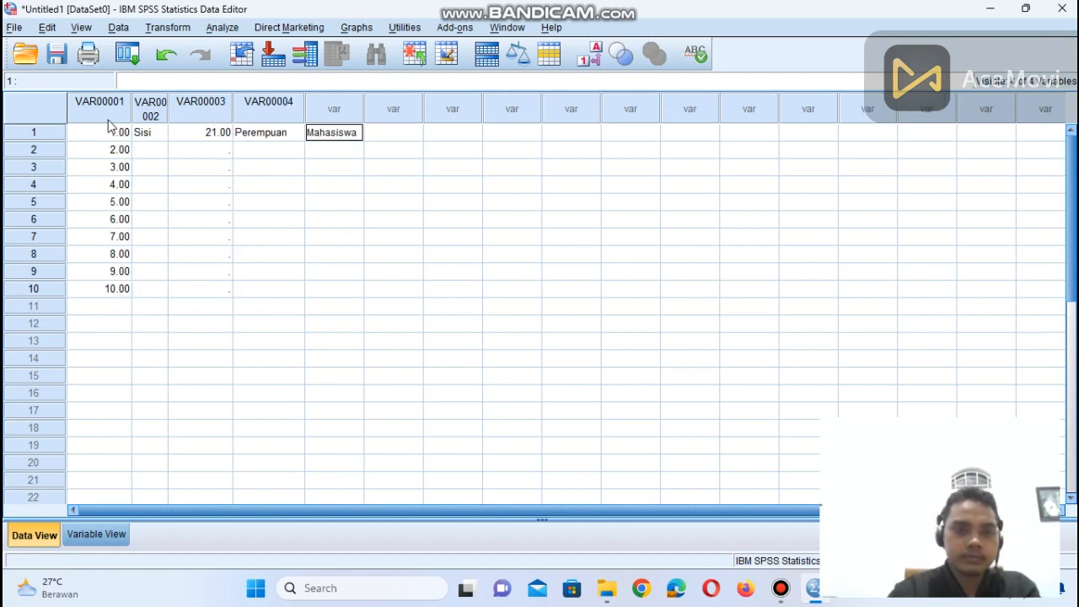
key("Tab")
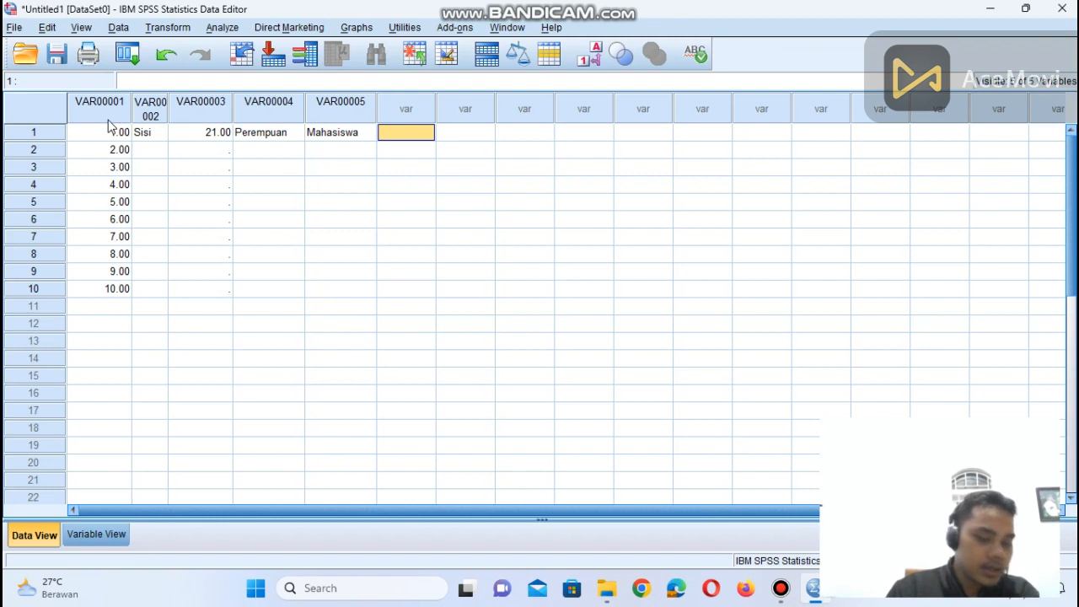
Enter the scores 3, 2, 1, 4 and 5 in the next five empty columns of row 1.
type("3")
key("Tab")
type("2")
key("Tab")
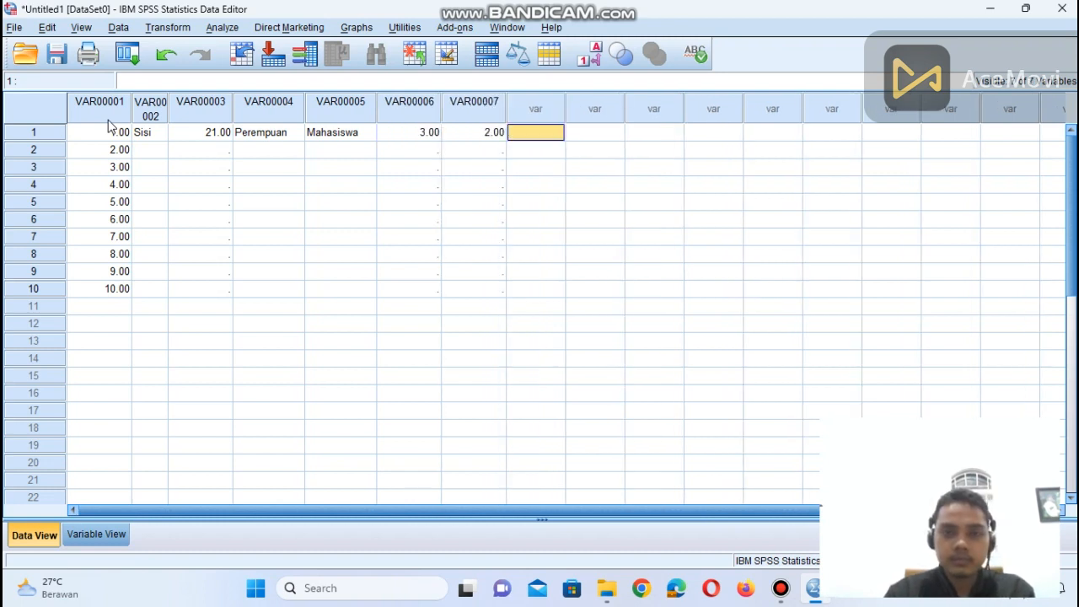
type("1")
key("Tab")
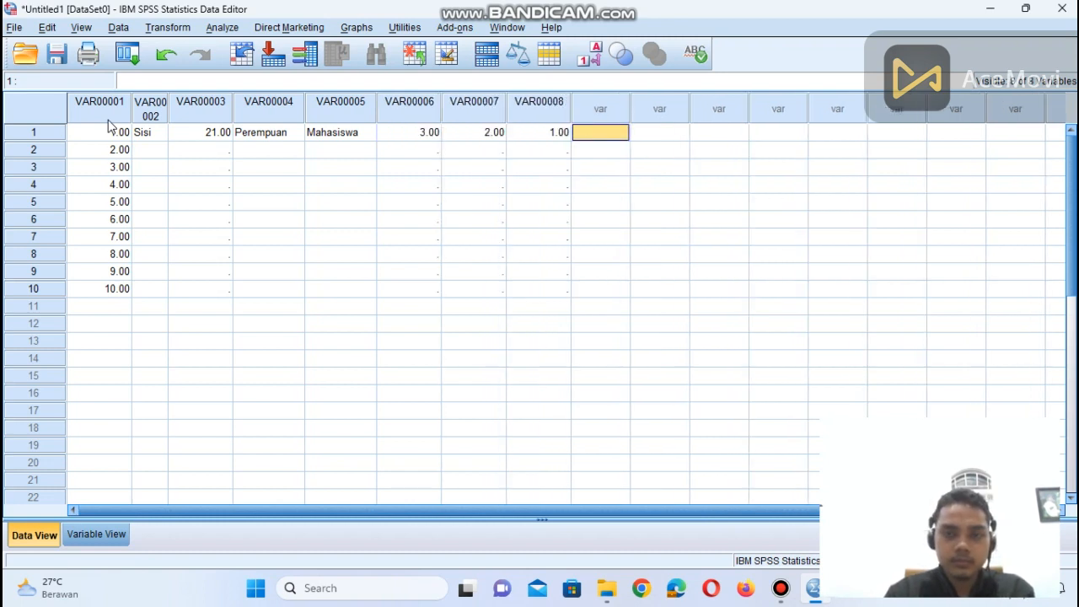
type("4")
key("Tab")
type("3")
key("Tab")
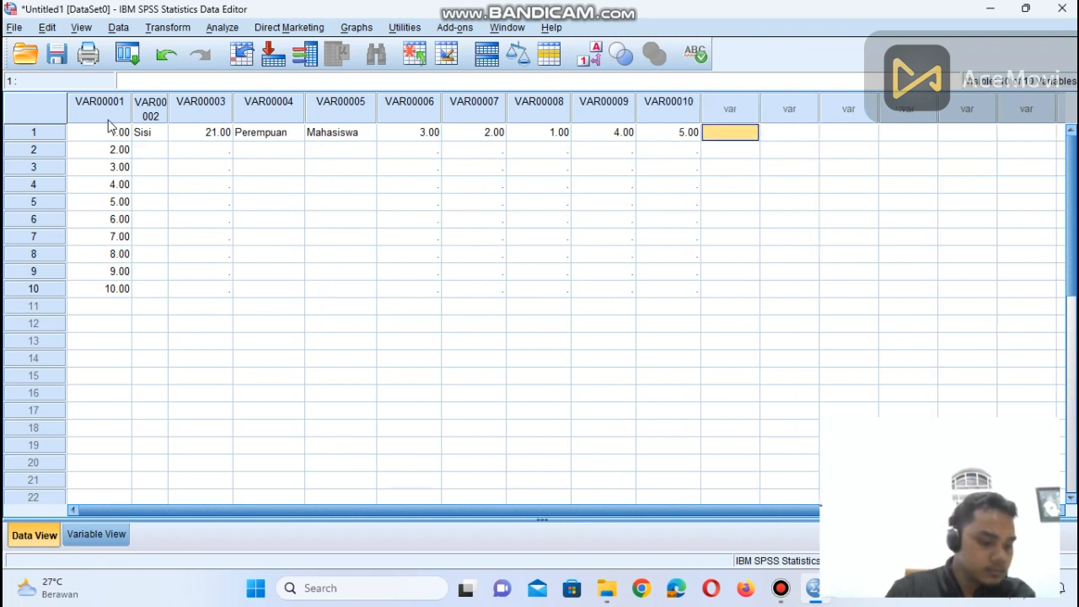
Select the first cell of row 2 and widen the second variable's column so its header fits on one line.
key("Down")
key("Left")
key("Left")
key("Left")
key("Left")
key("Left")
key("Left")
key("Left")
key("Left")
key("Left")
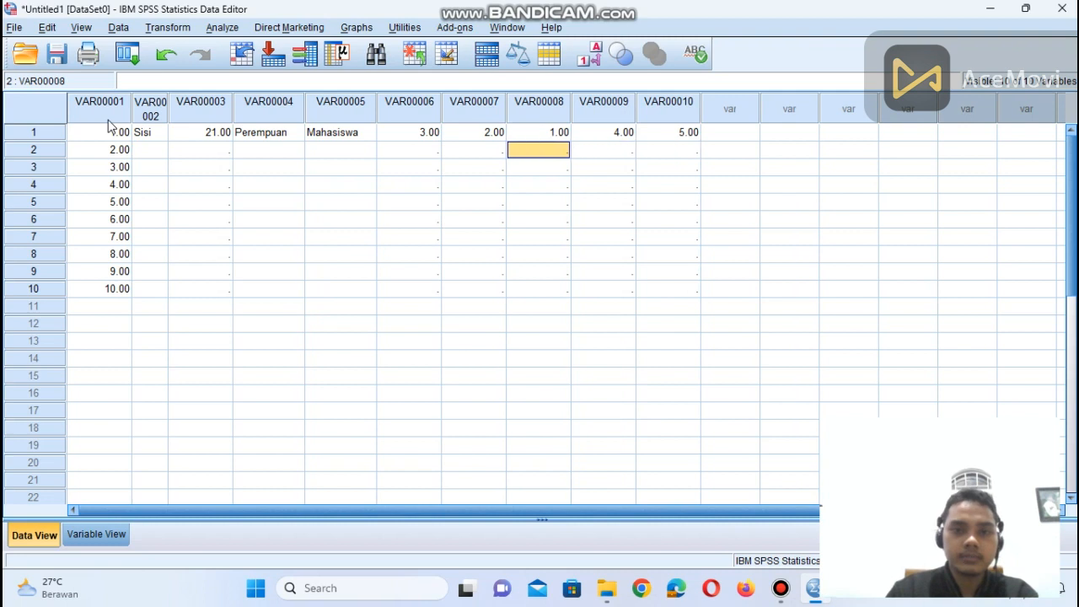
key("Left")
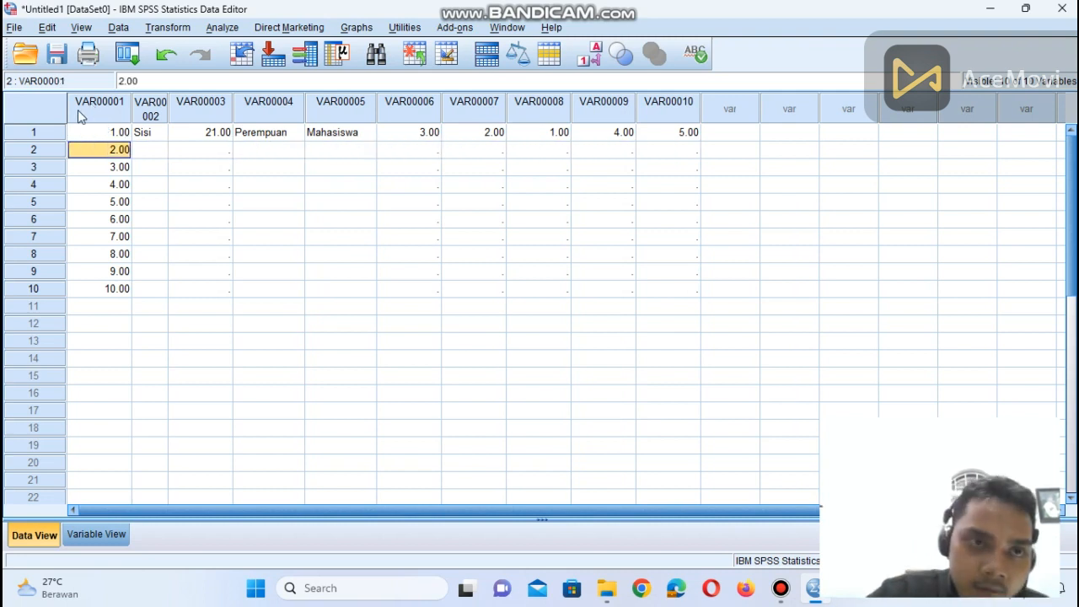
left_click_drag(168, 108, 189, 118)
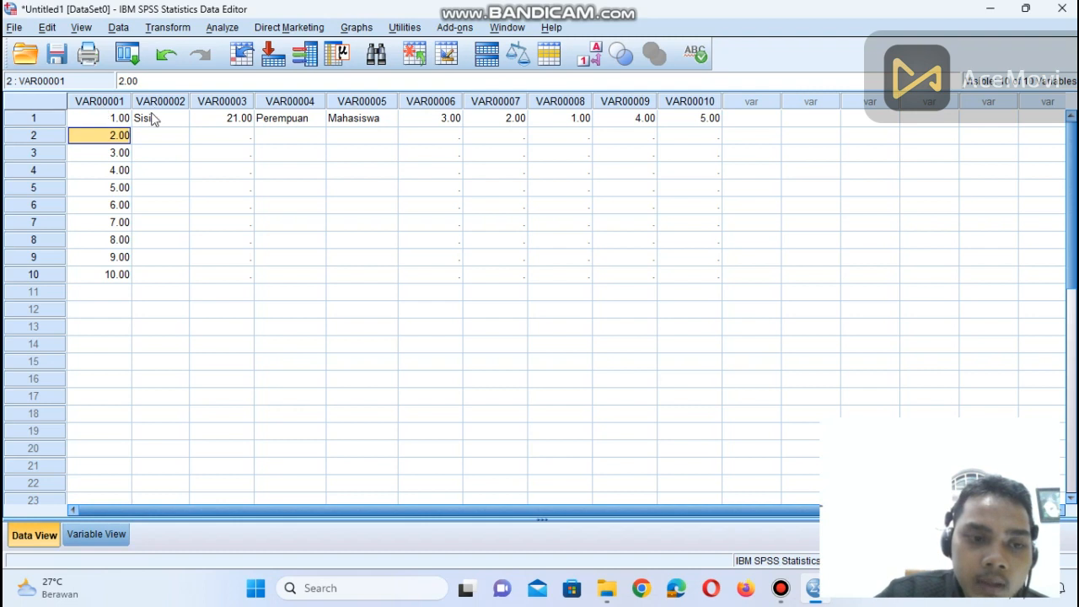
Switch to the variable definitions and rename the first three variables No, Nama and Usia.
left_click(118, 536)
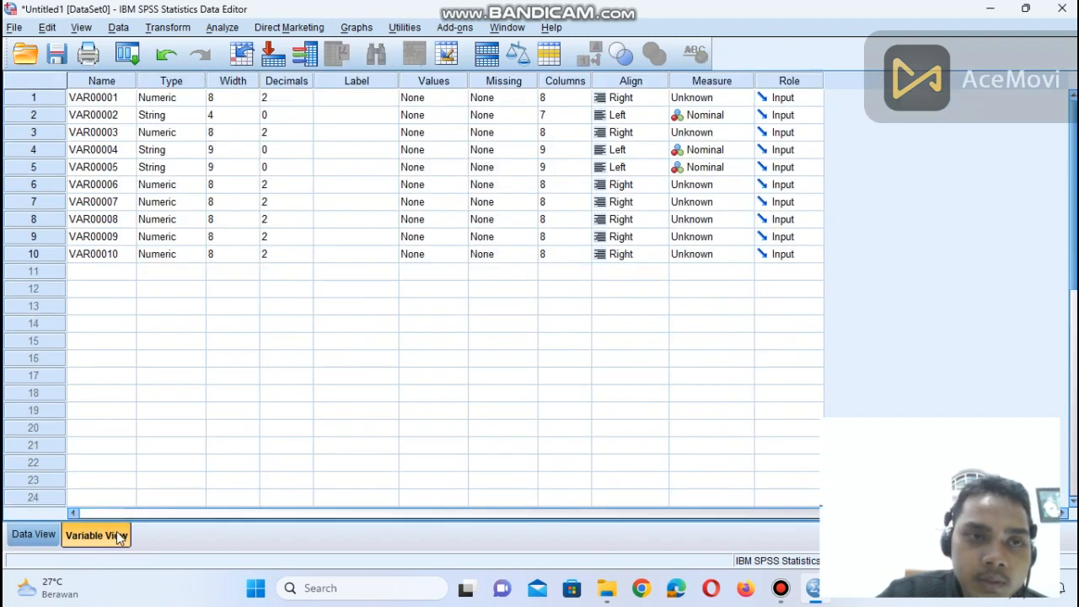
left_click(116, 100)
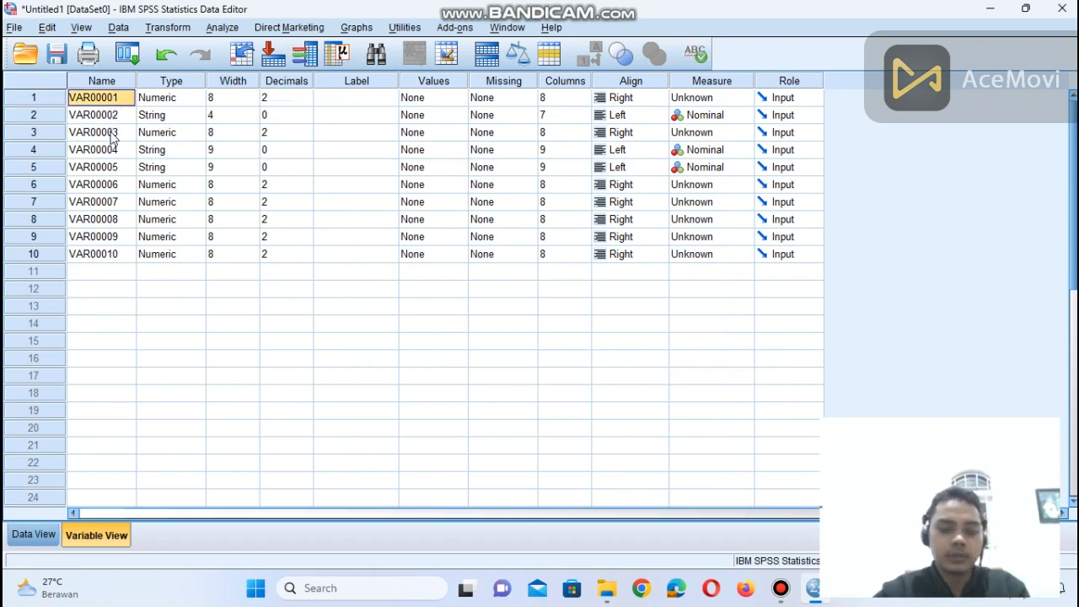
type("No")
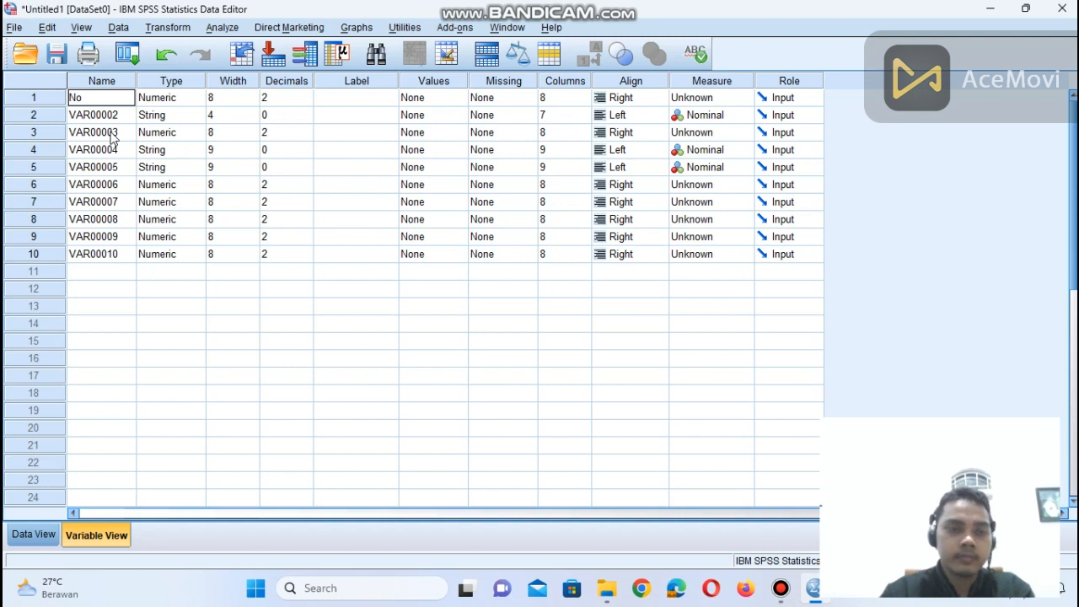
key("Return")
type("Nama")
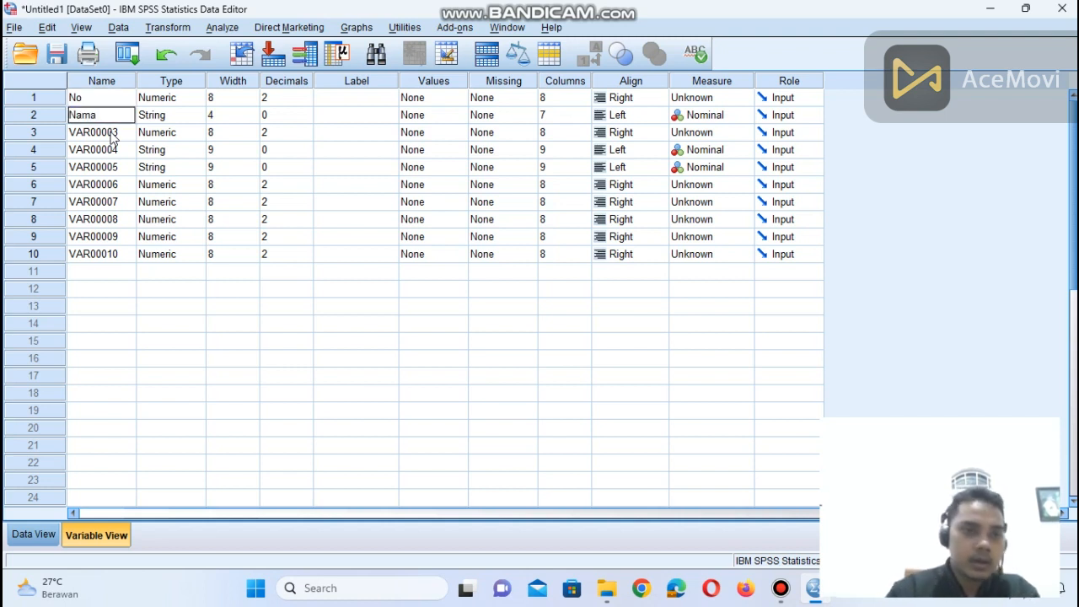
key("Return")
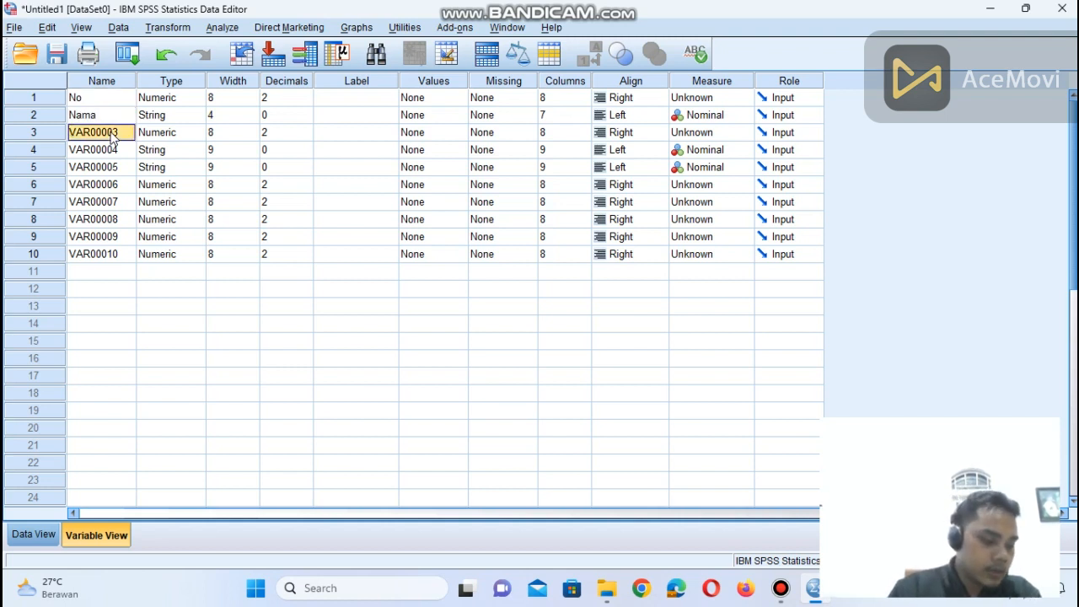
type("Usia")
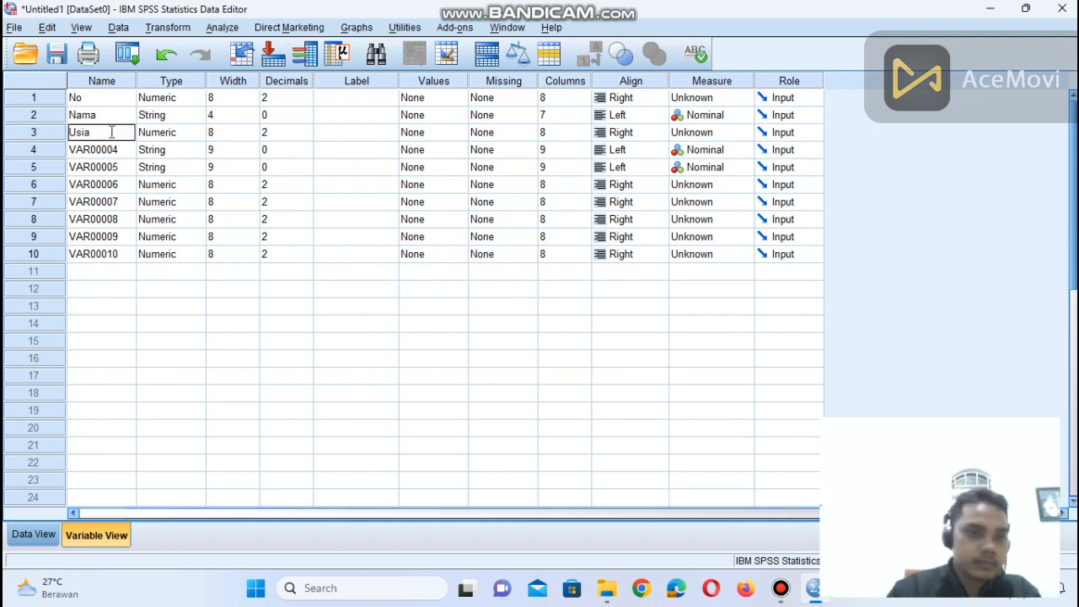
key("Return")
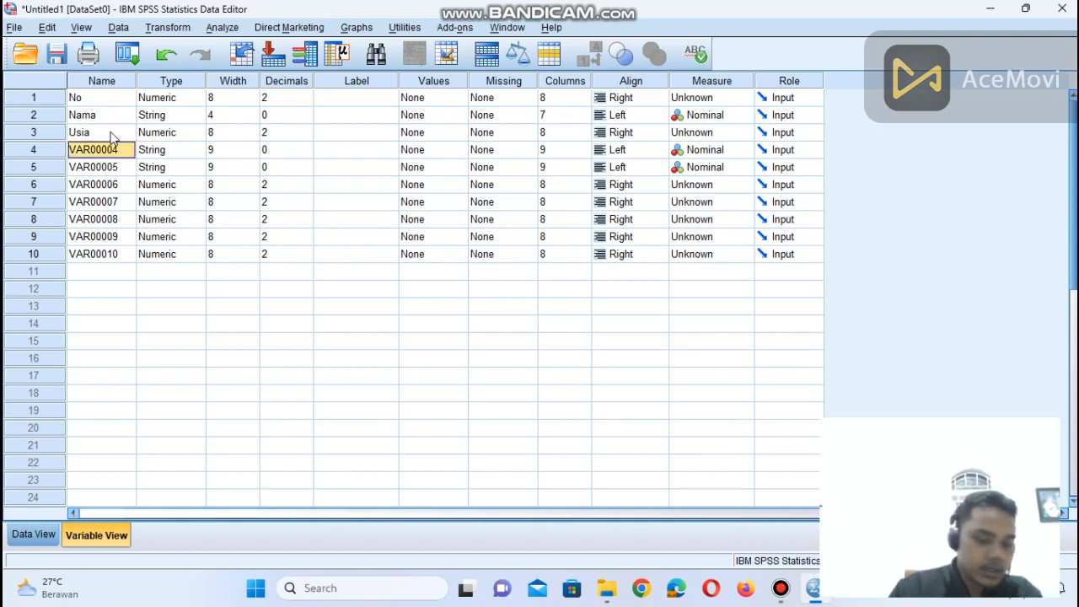
Try to rename the fourth variable "Jenis kelamin" with a space between the two words.
type("Jenis")
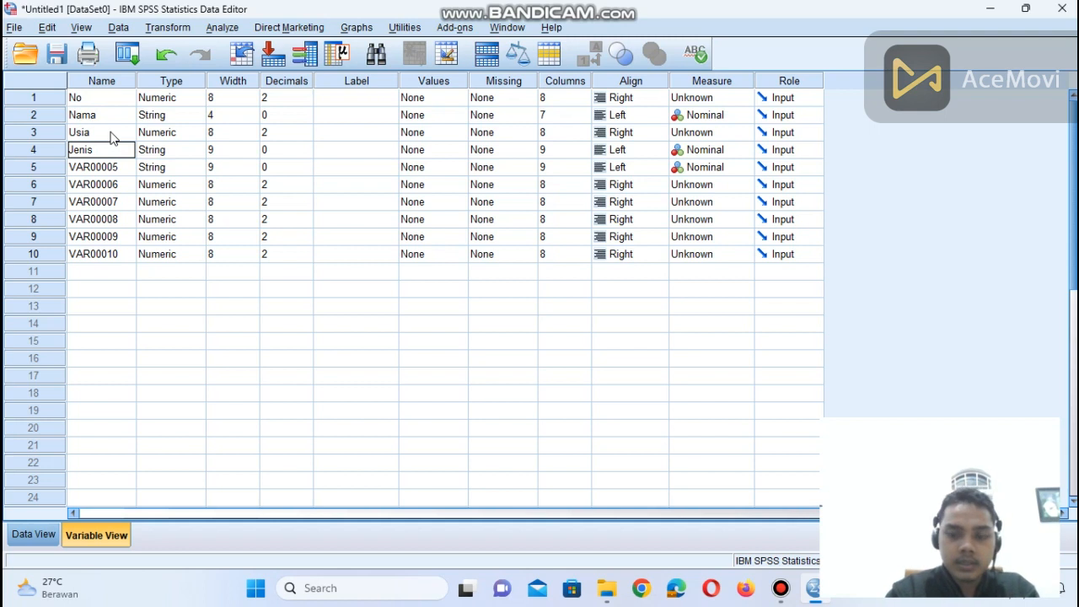
type("_Kelamin")
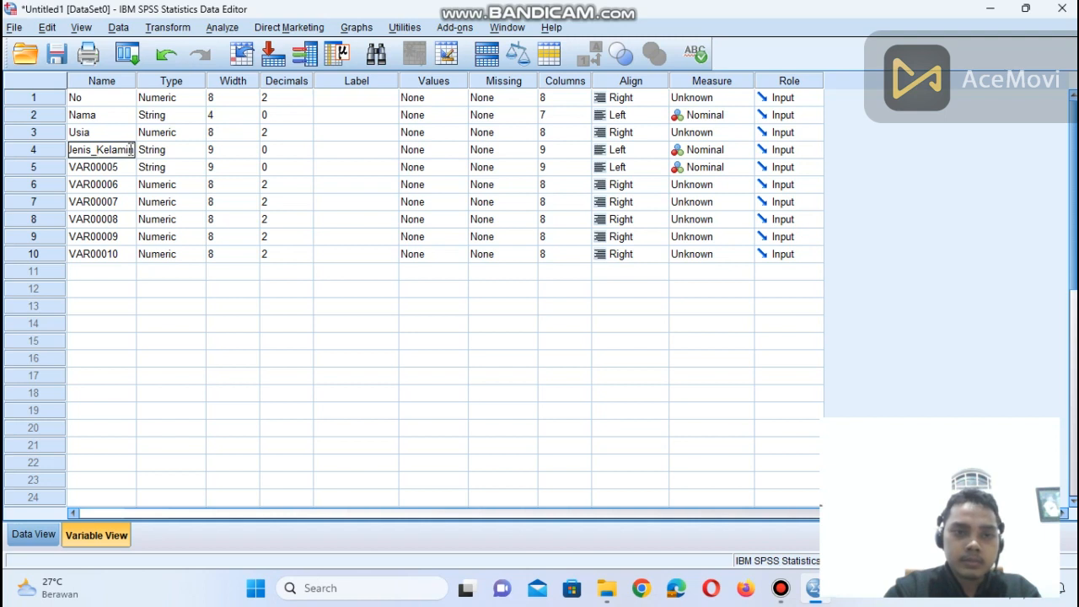
left_click_drag(133, 151, 97, 152)
key("BackSpace")
type("kelamin")
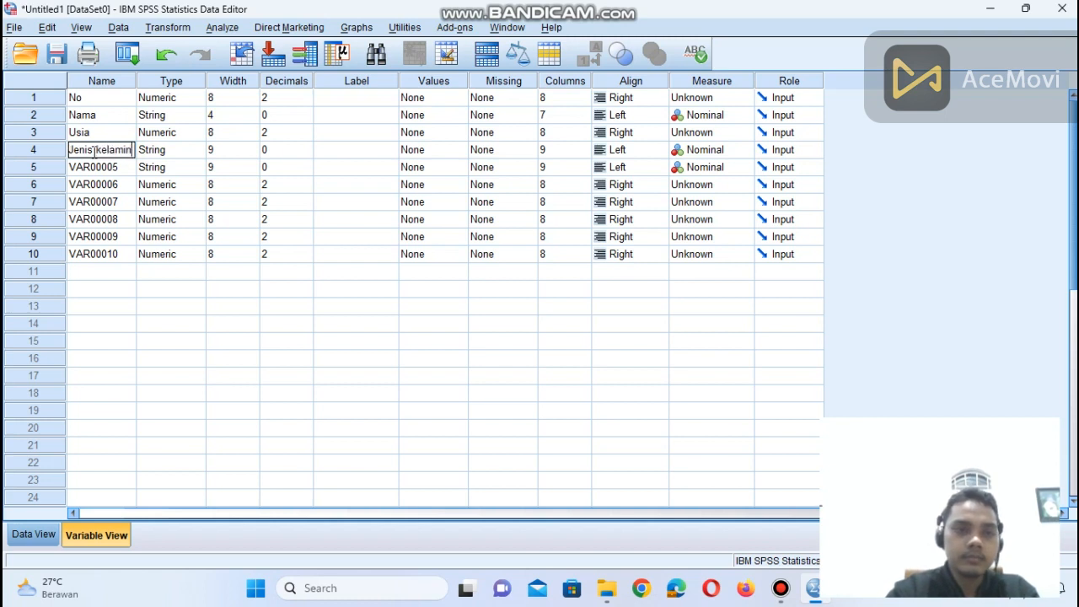
key("Return")
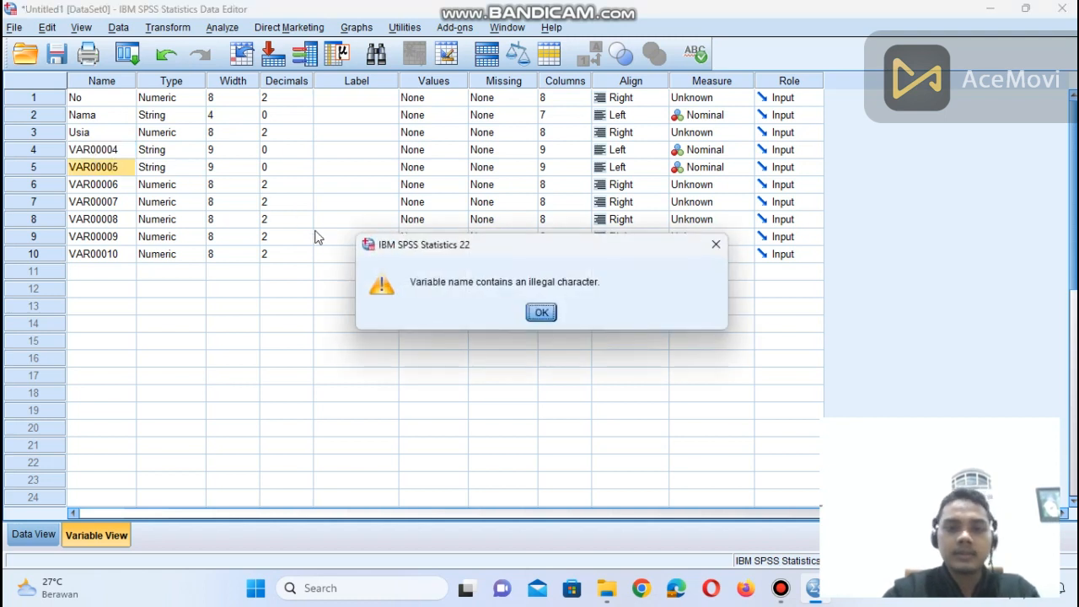
left_click(544, 314)
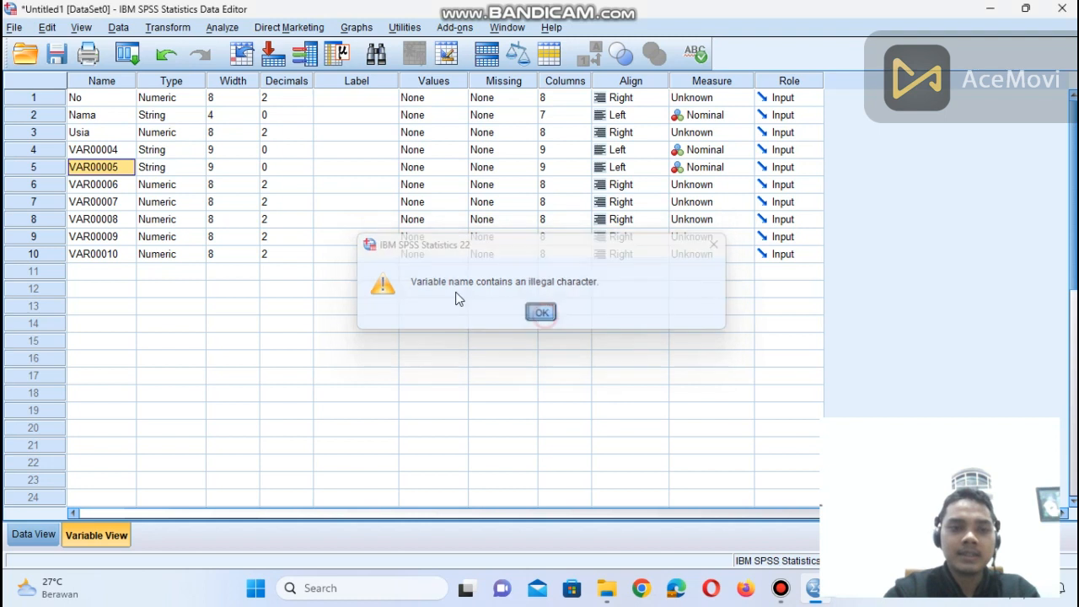
Rename the fourth variable Jenis_Kelamin, joined with an underscore, and the fifth variable Pekerjaan.
left_click(91, 150)
type("J")
type("enis")
type("_Kem")
key("BackSpace")
type("lamin")
key("Return")
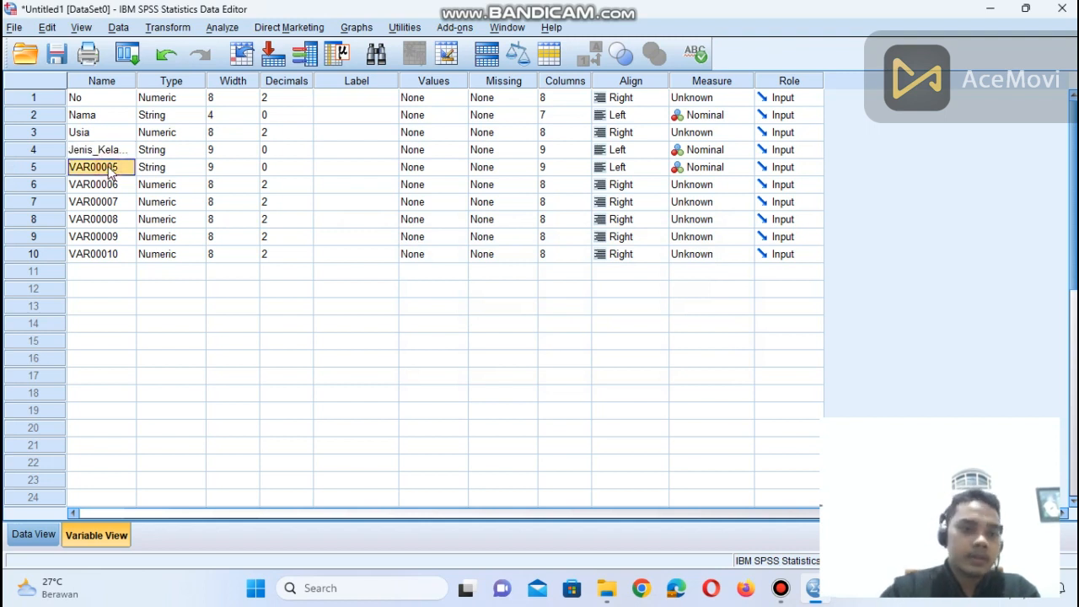
type("P")
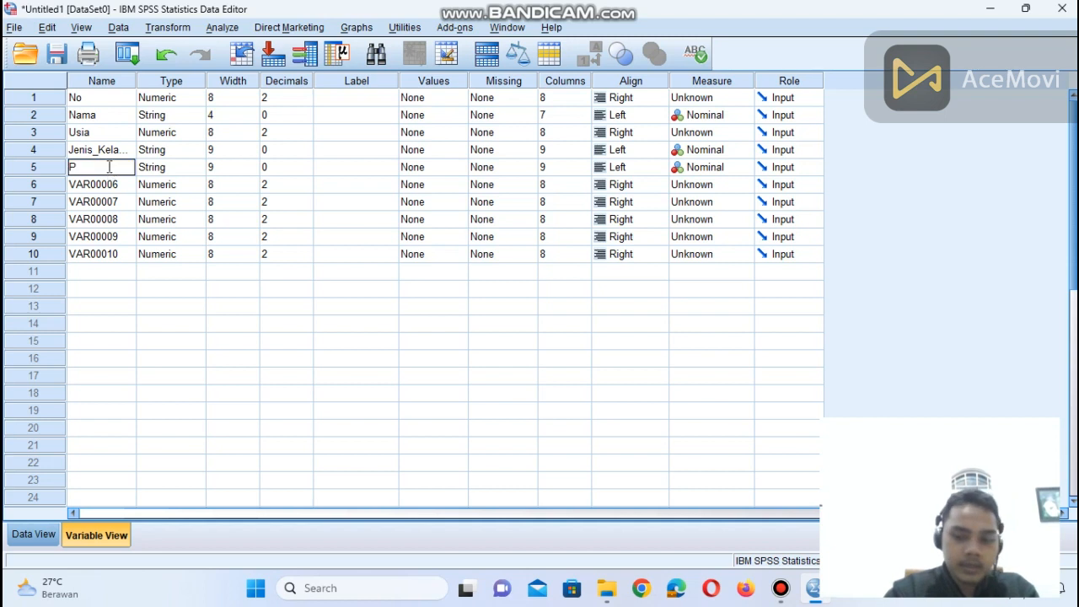
type("ekerjaan")
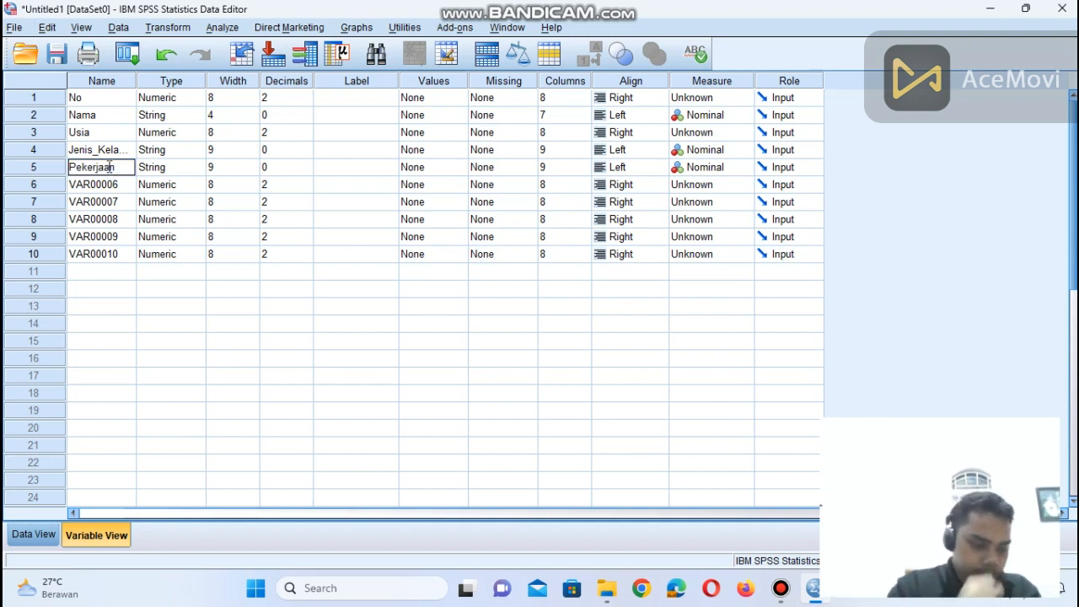
key("Return")
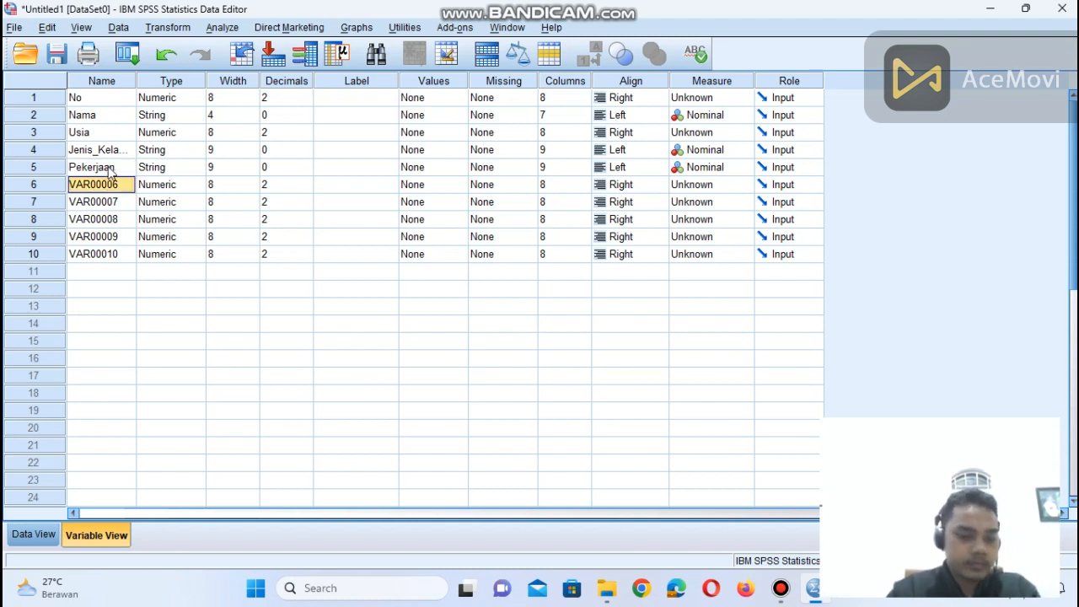
Rename the sixth and seventh variables X.1.1 and X.1.2.
type("X")
type("1")
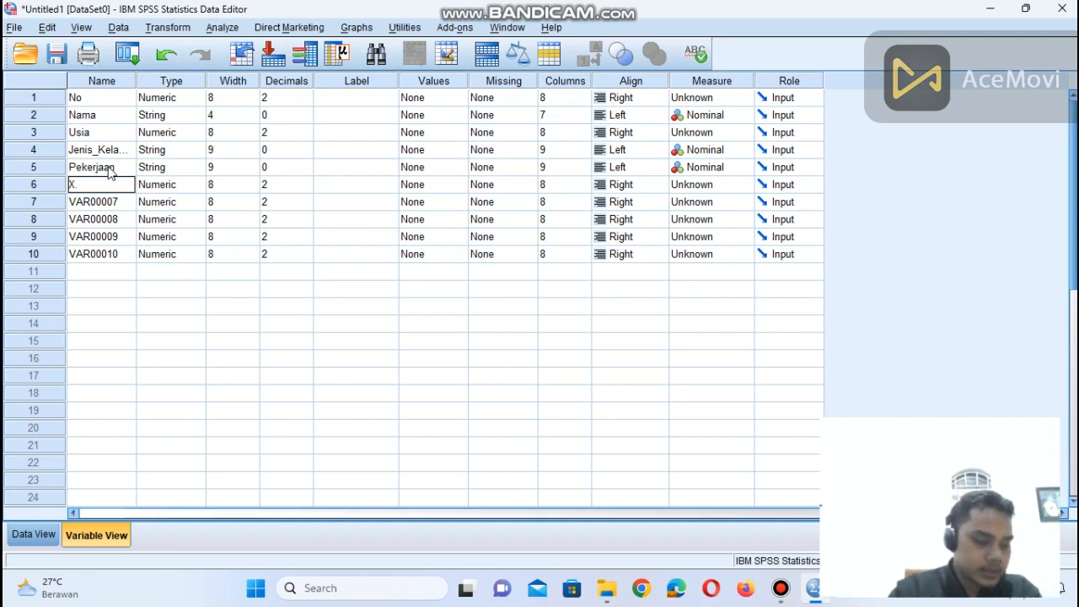
type("1.1")
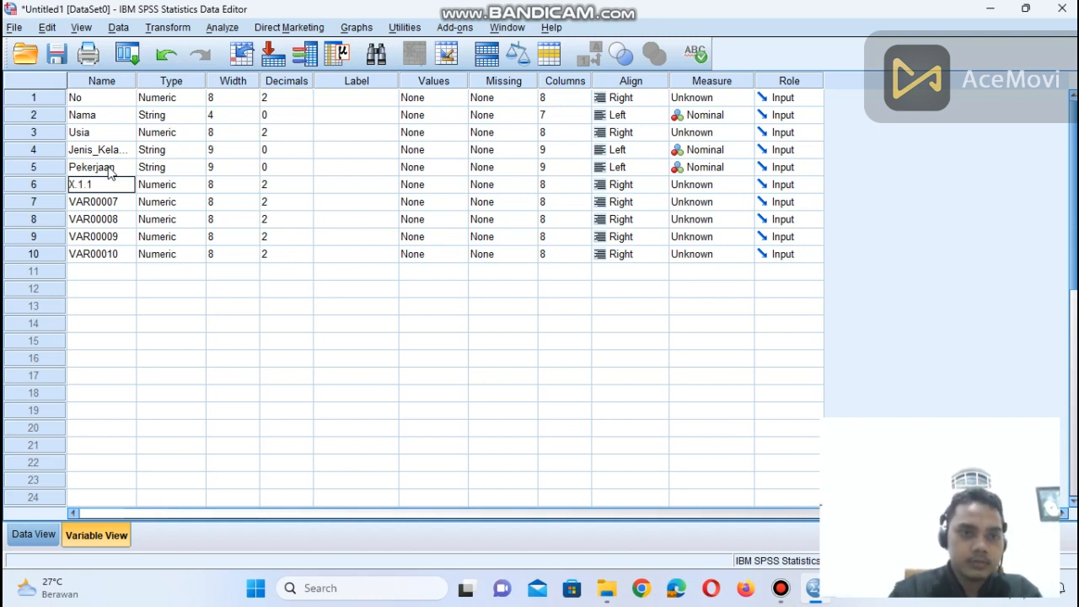
key("Return")
type("X")
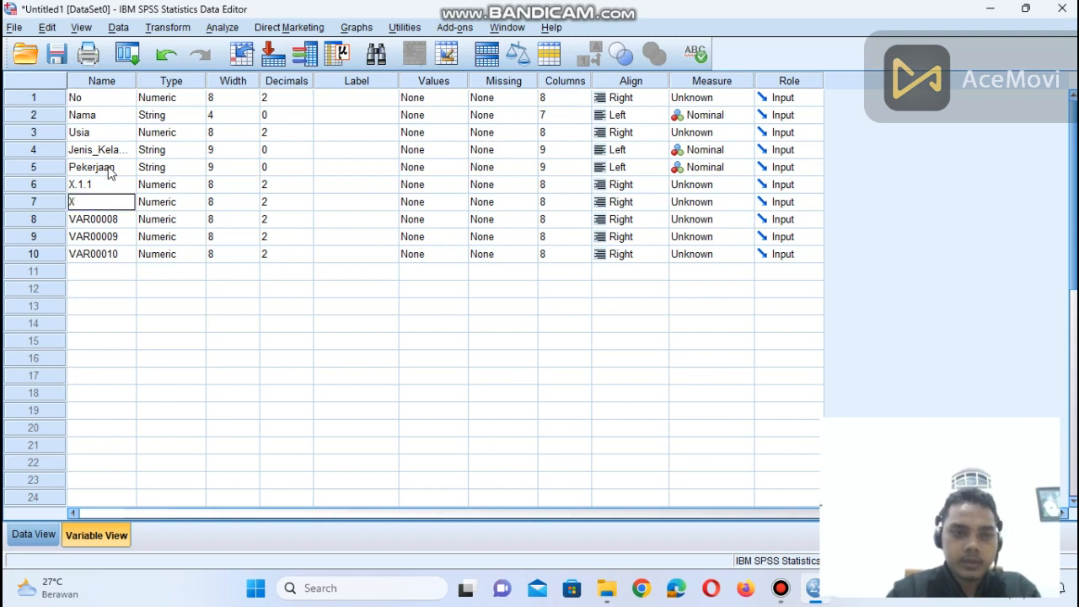
type(".2.")
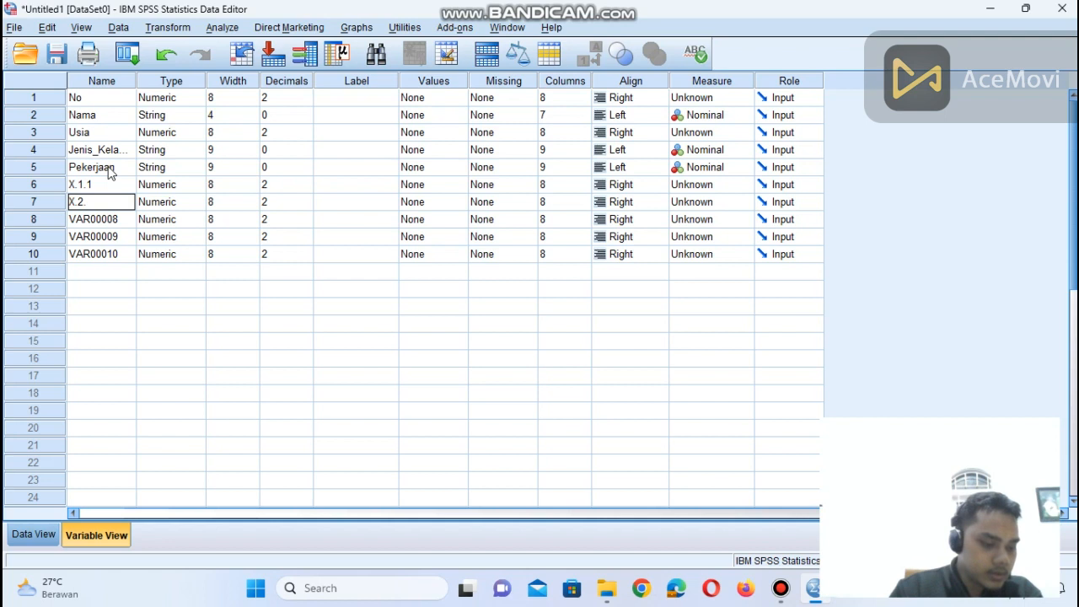
key("BackSpace")
key("BackSpace")
type("1.2")
key("Return")
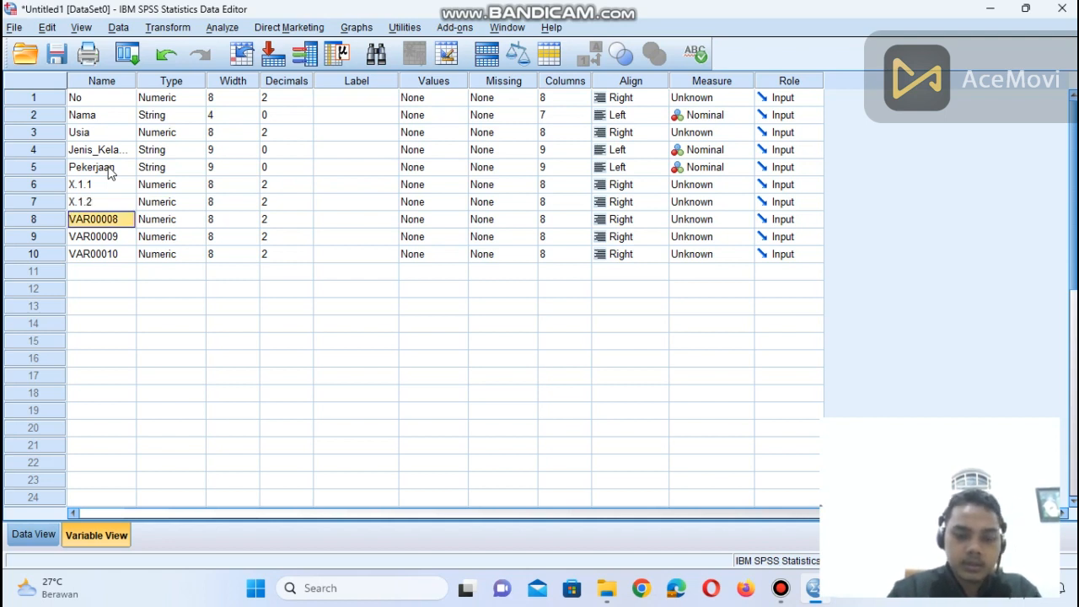
Rename the eighth, ninth and tenth variables X.1.3, X.1.4 and X.1.5.
type("X.1.3")
key("Return")
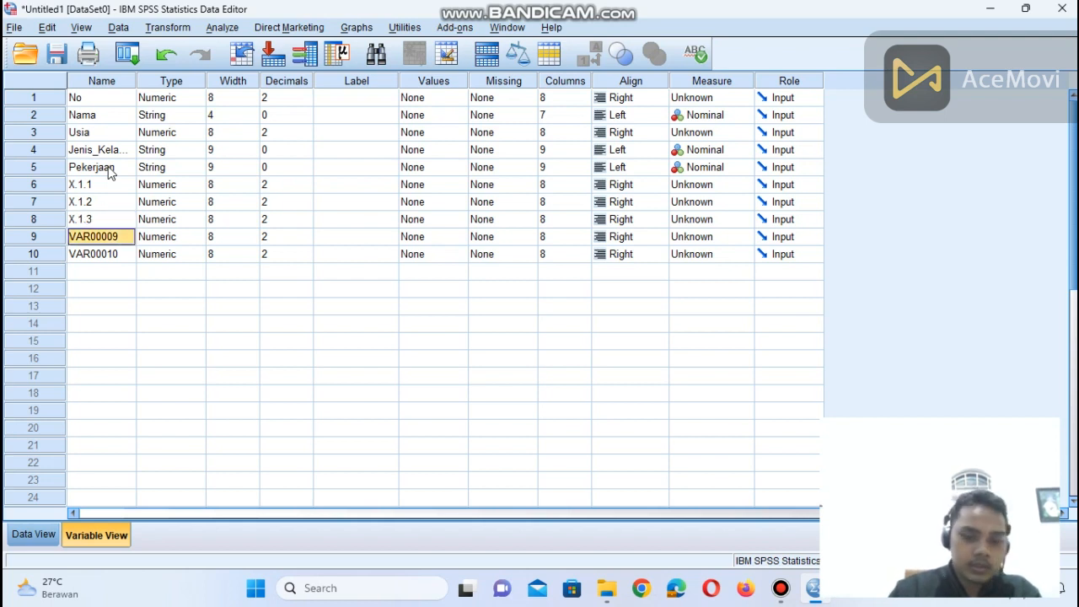
type("X.1.4")
key("Return")
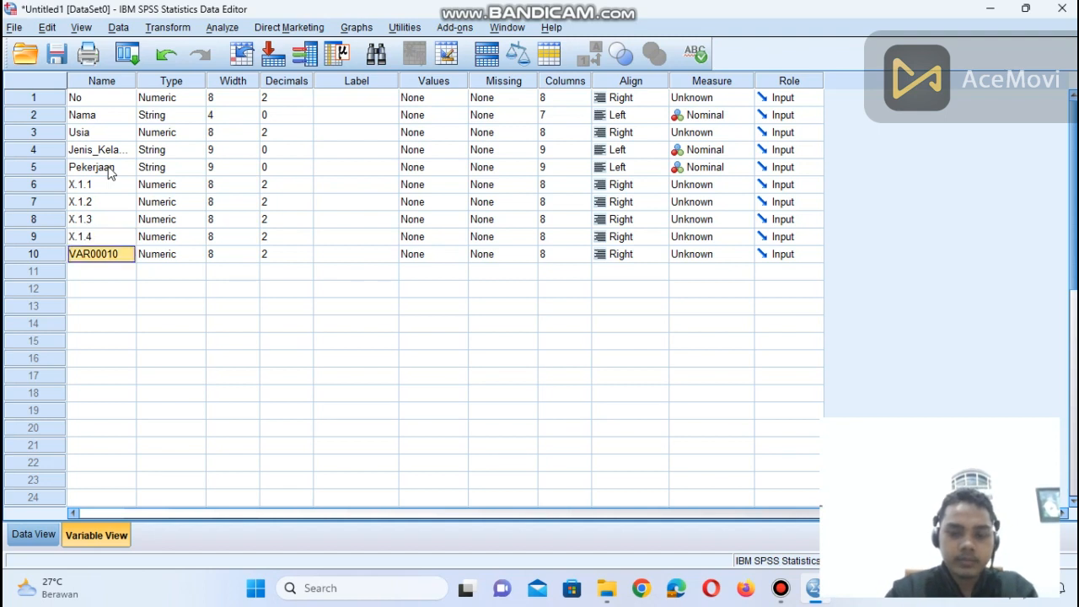
type("X.1.")
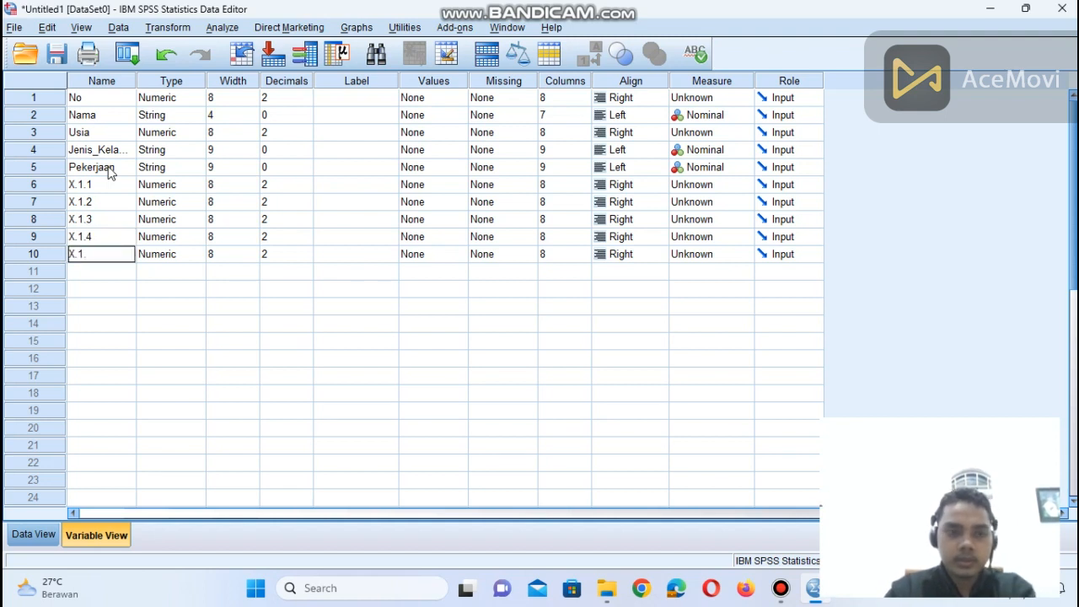
type("5")
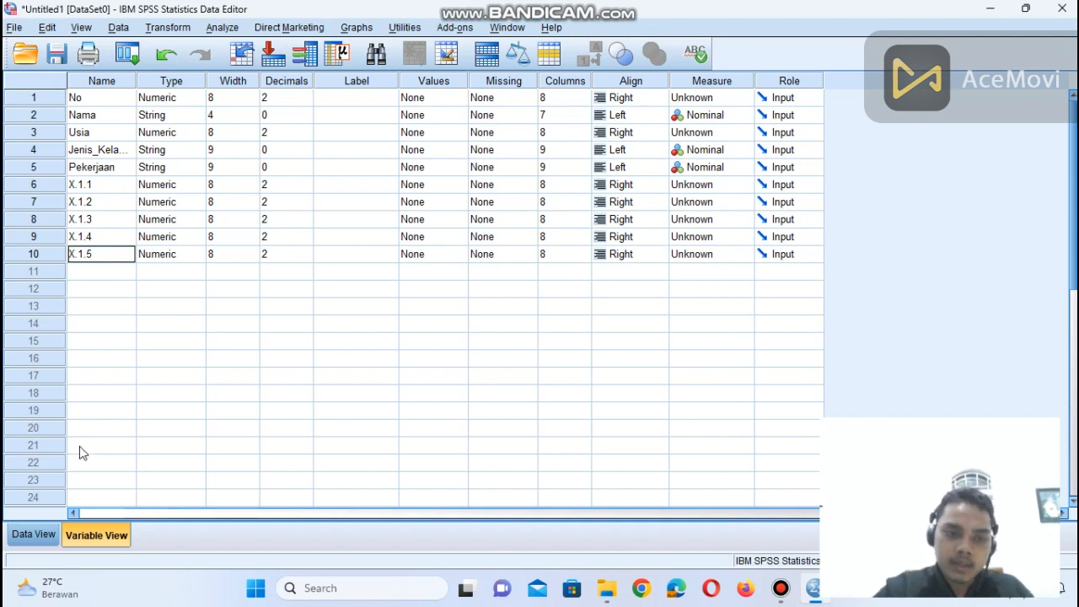
Switch to the data and try to enter the second respondent's name in row 2 of the Nama column.
left_click(34, 535)
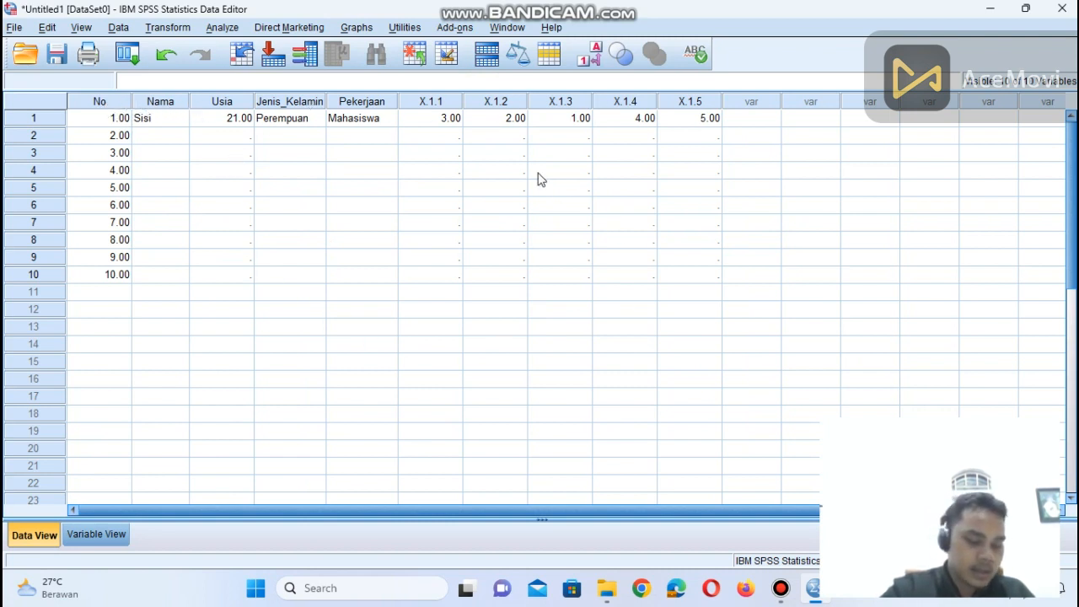
left_click(145, 137)
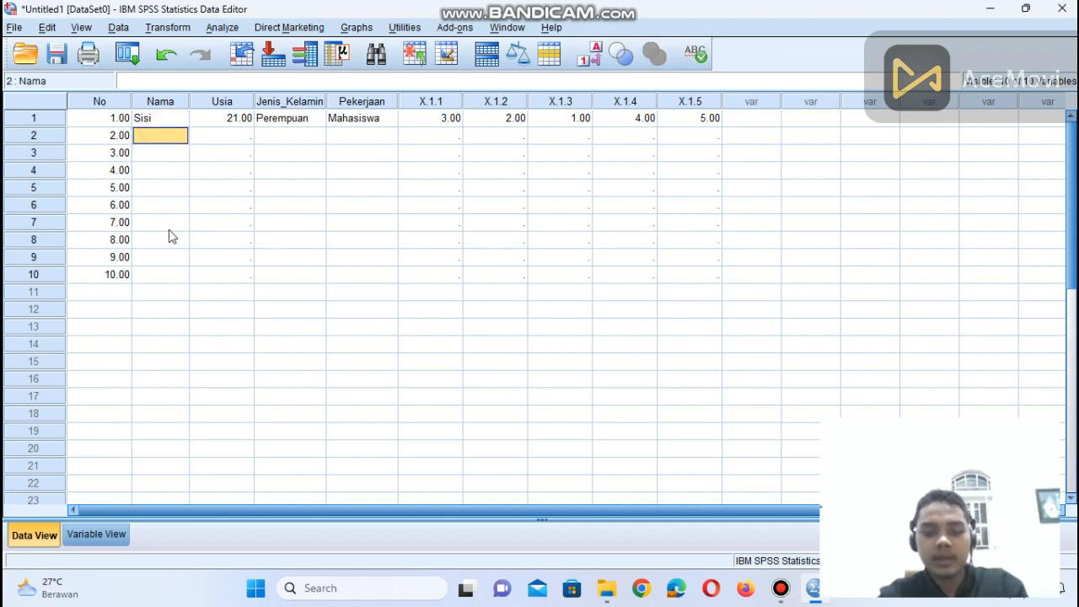
type("Wahy")
key("BackSpace")
left_click_drag(175, 135, 125, 135)
left_click(157, 122)
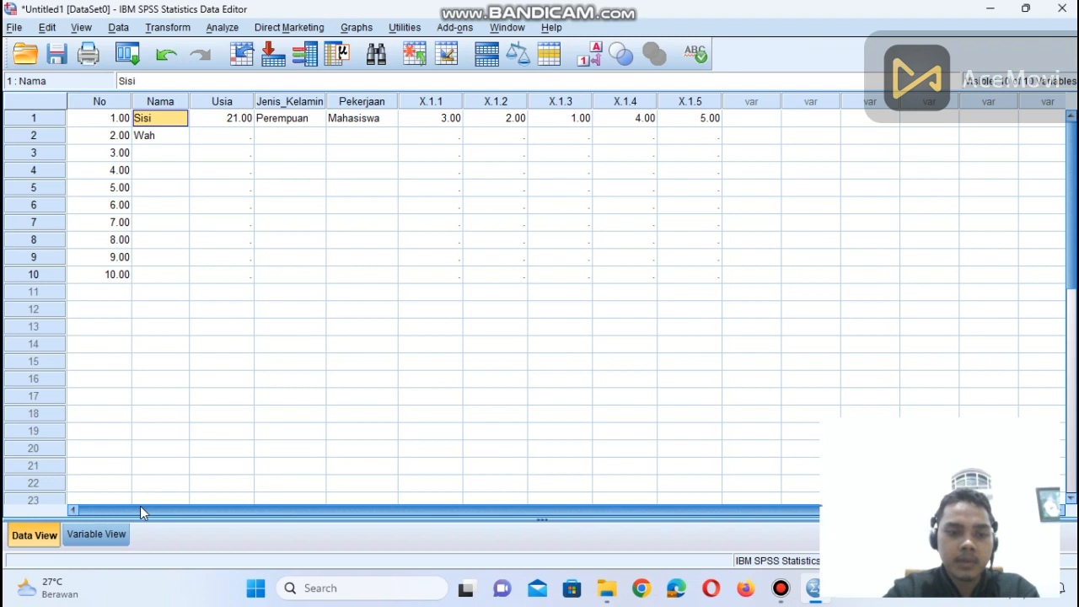
Return to the variable definitions and set the Nama string variable's length to 8 characters.
left_click(125, 536)
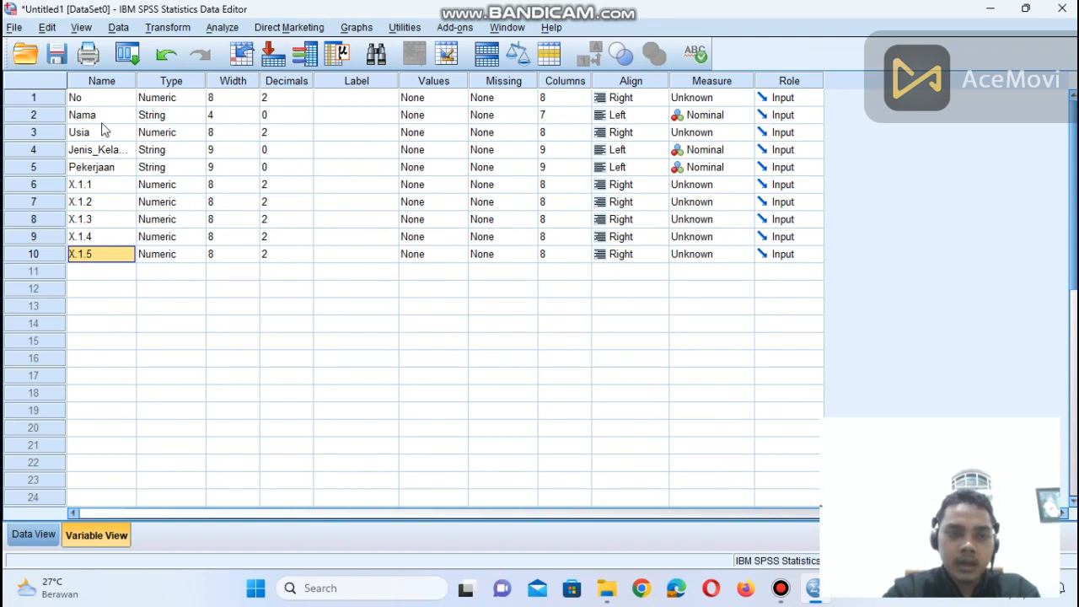
left_click(175, 115)
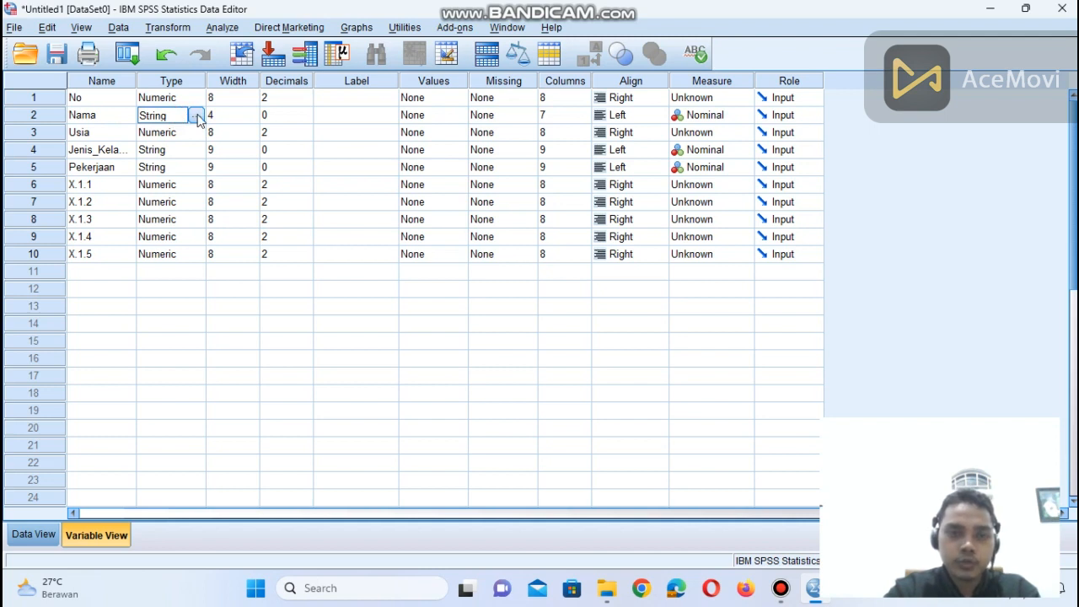
left_click(196, 116)
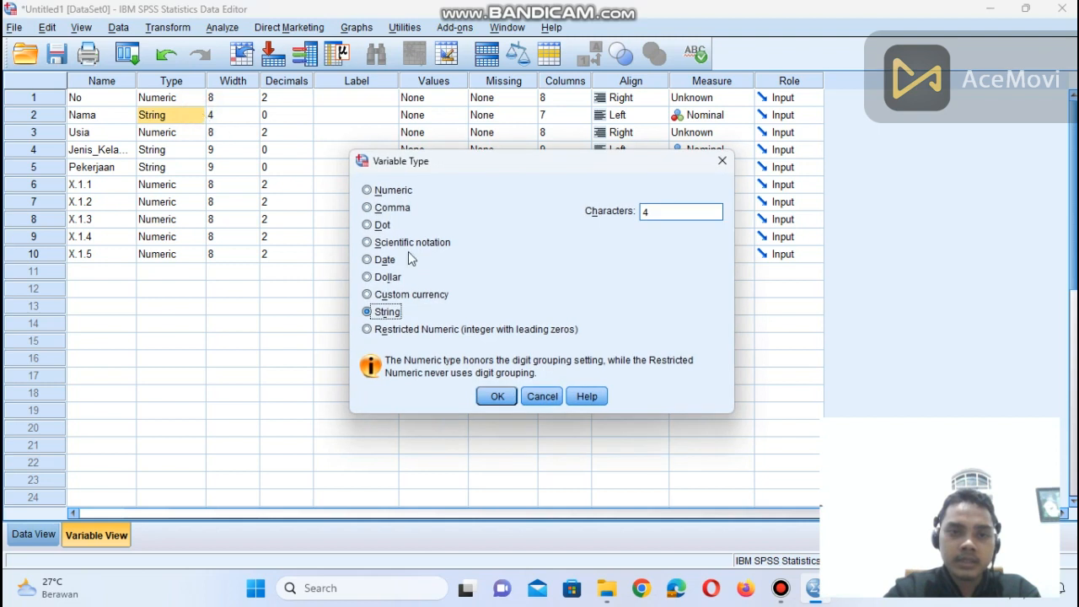
left_click(669, 211)
left_click_drag(669, 212, 638, 212)
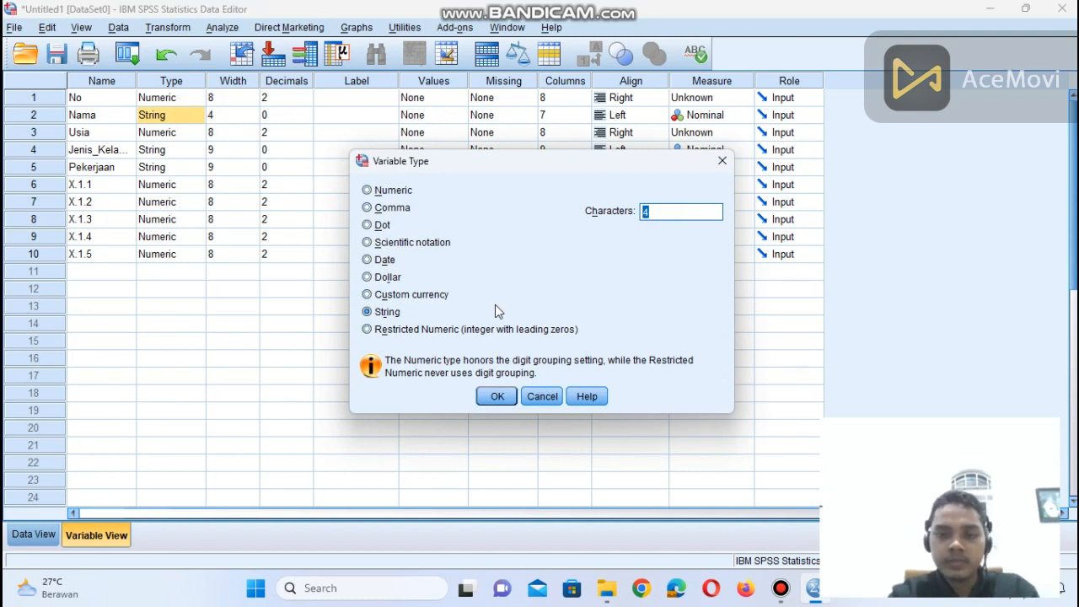
type("8")
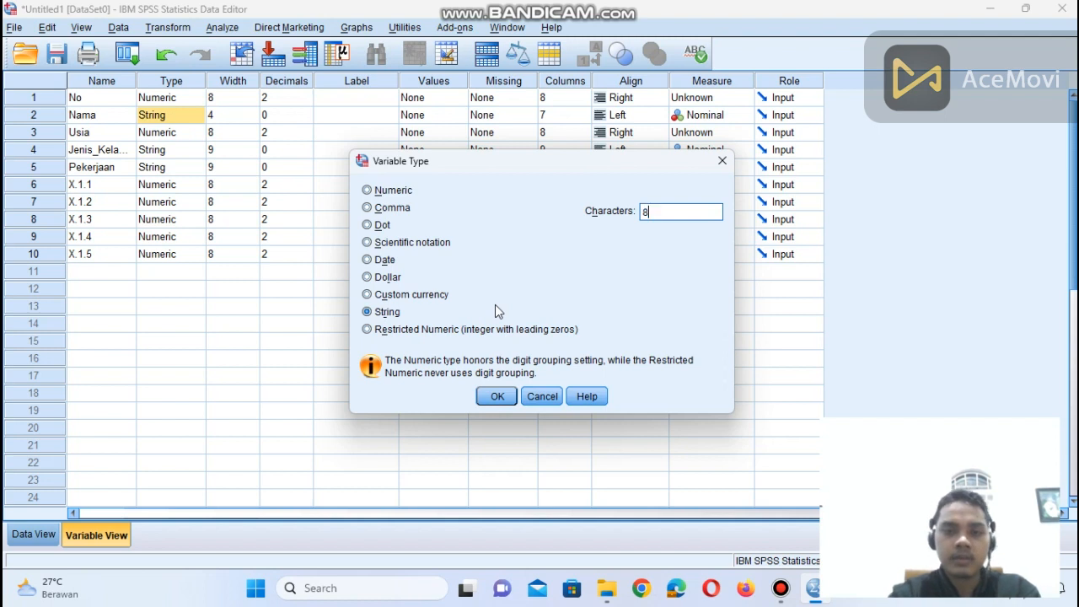
left_click(498, 397)
Switch to the data and replace the incomplete entry in row 2 of the Nama column with the second respondent's full name.
left_click(36, 534)
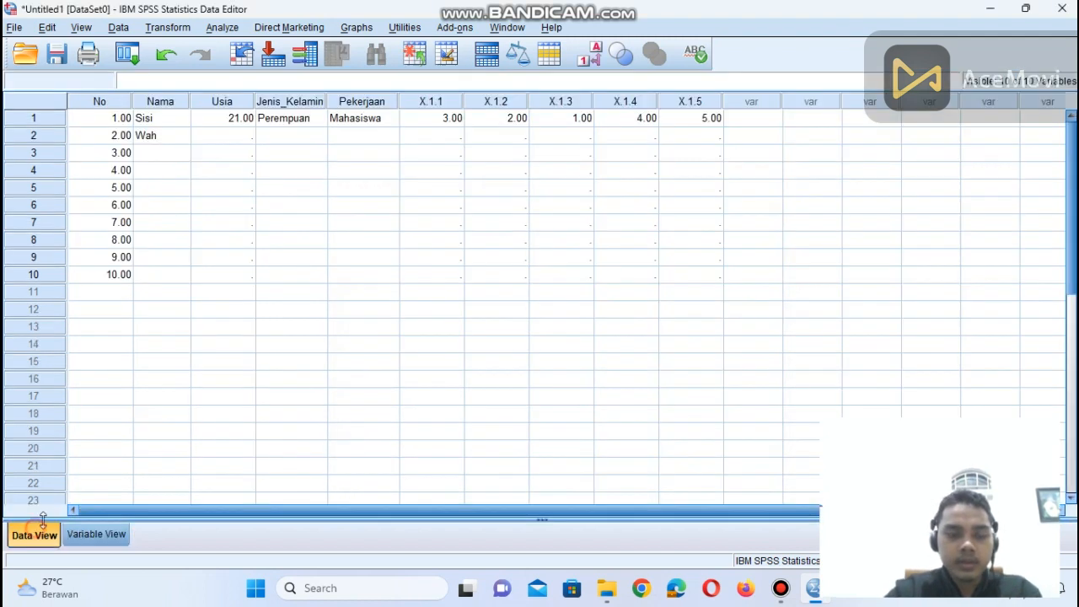
left_click(174, 138)
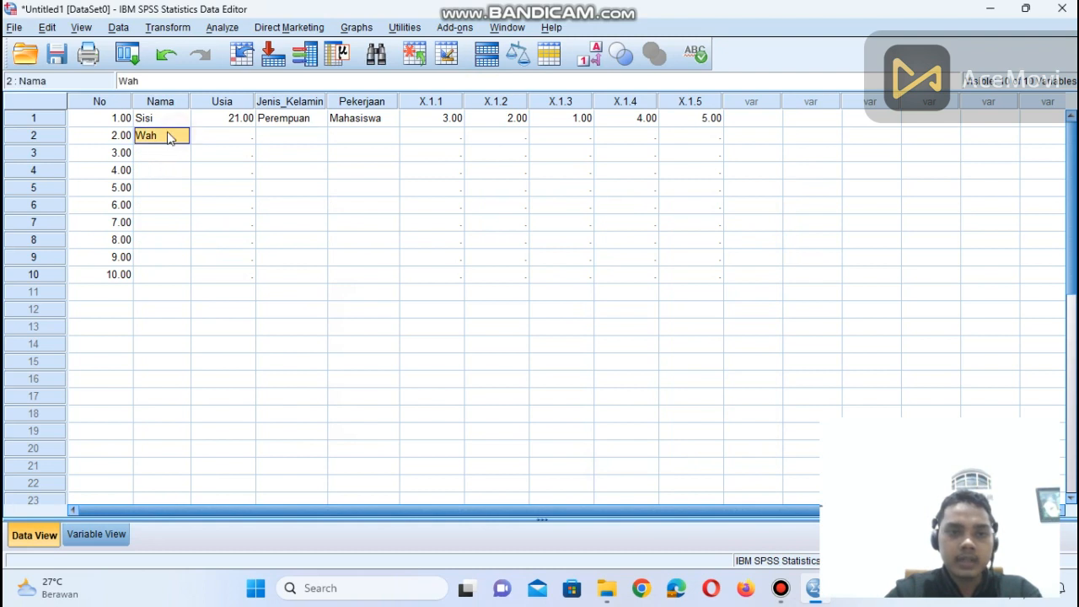
key("BackSpace")
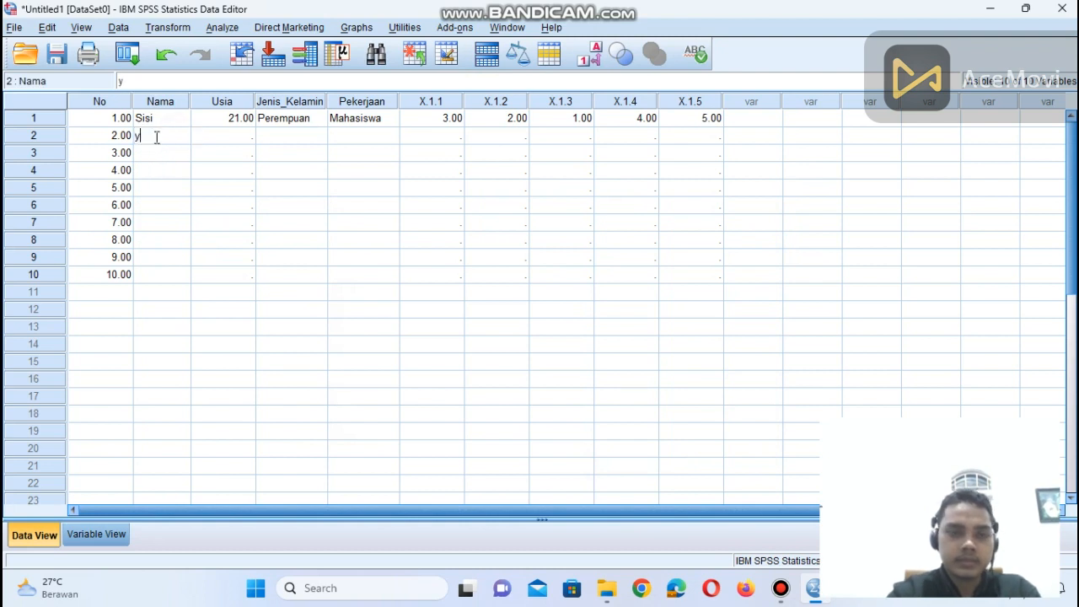
type("Wahyu")
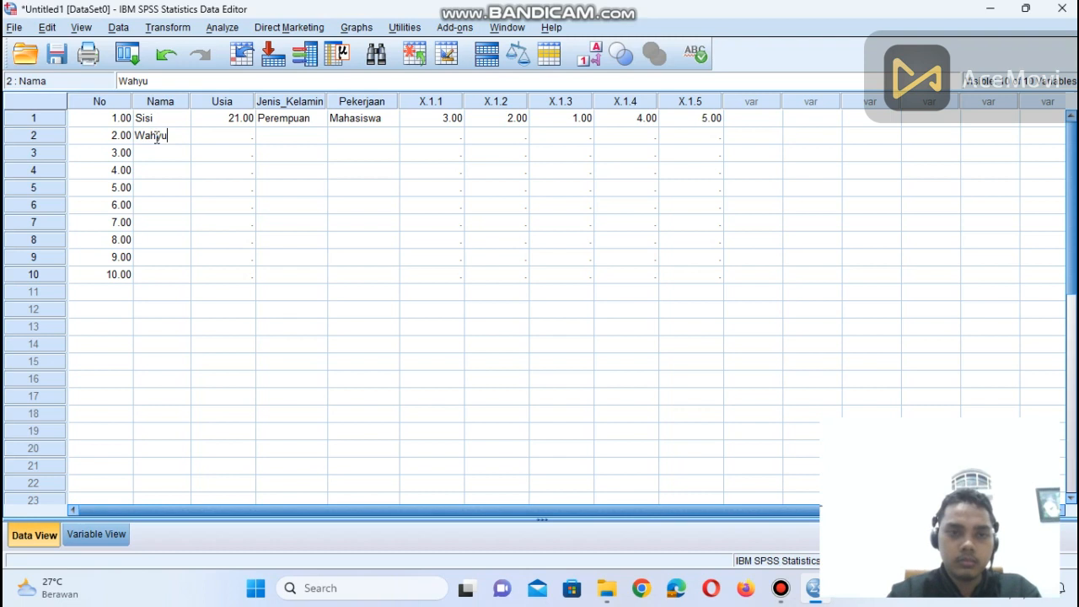
key("Return")
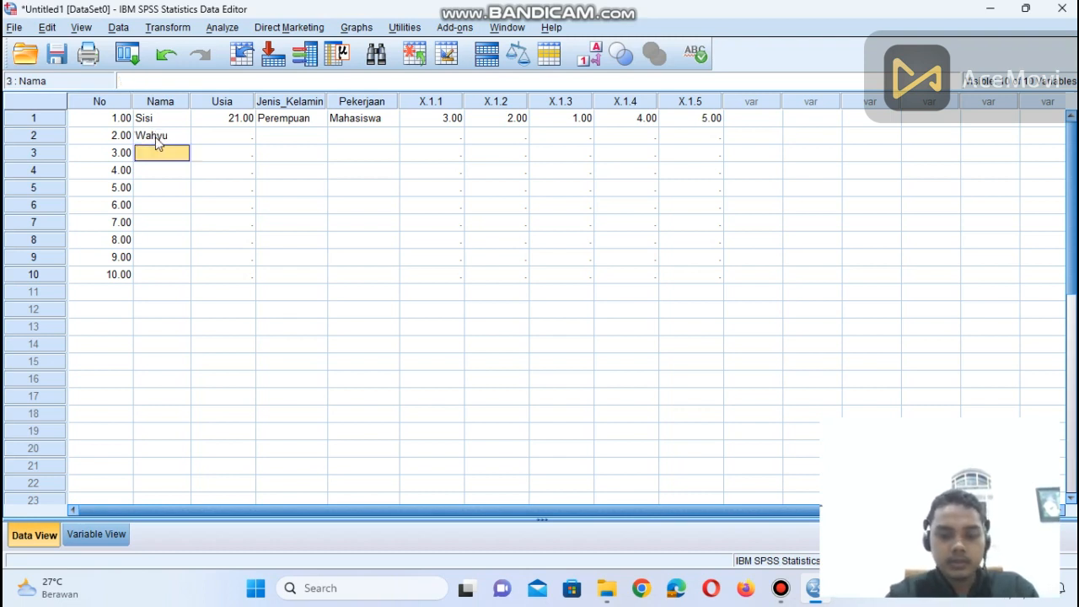
Enter the respondents' names for rows 3 to 6 of the Nama column.
type("Ifan")
key("Return")
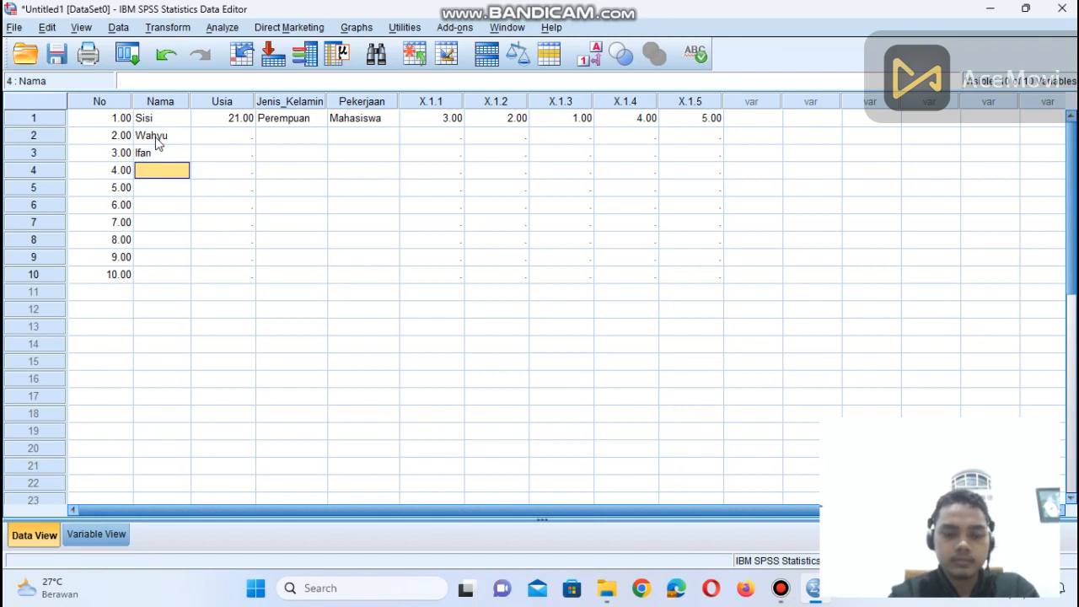
type("Dhea")
key("Return")
type("Eka")
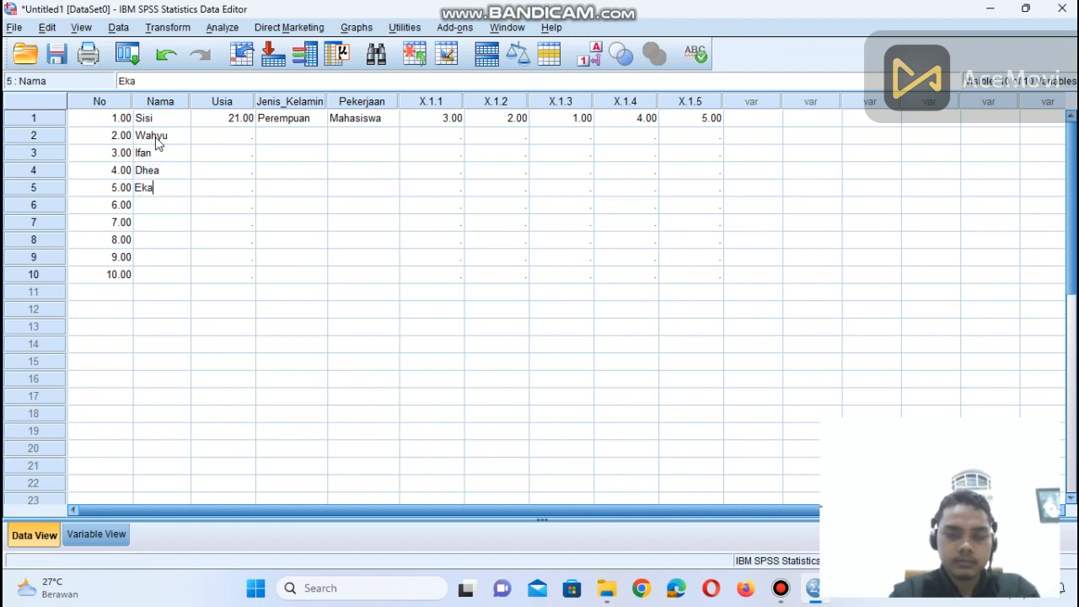
key("Return")
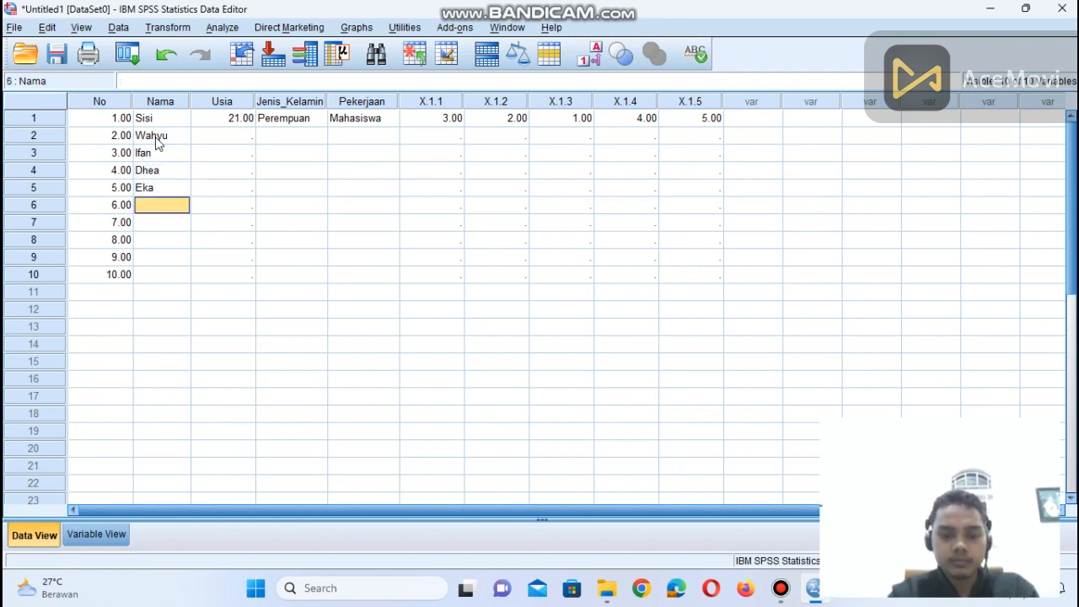
type("Widya")
key("Return")
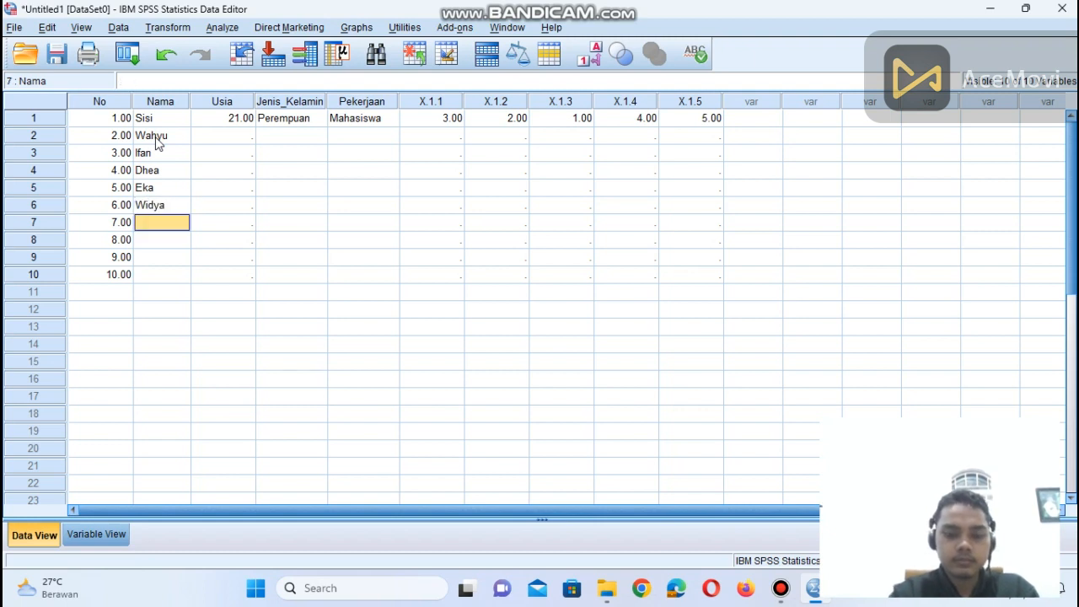
Enter the respondents' names for rows 7 to 10 of the Nama column.
type("Yoghik")
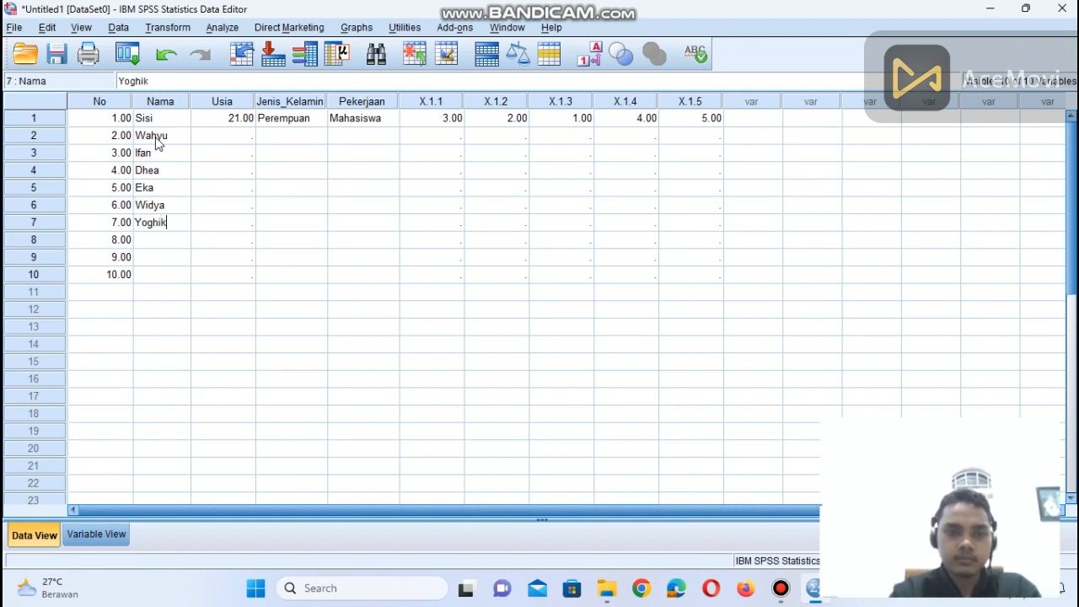
key("Return")
type("Yusrin")
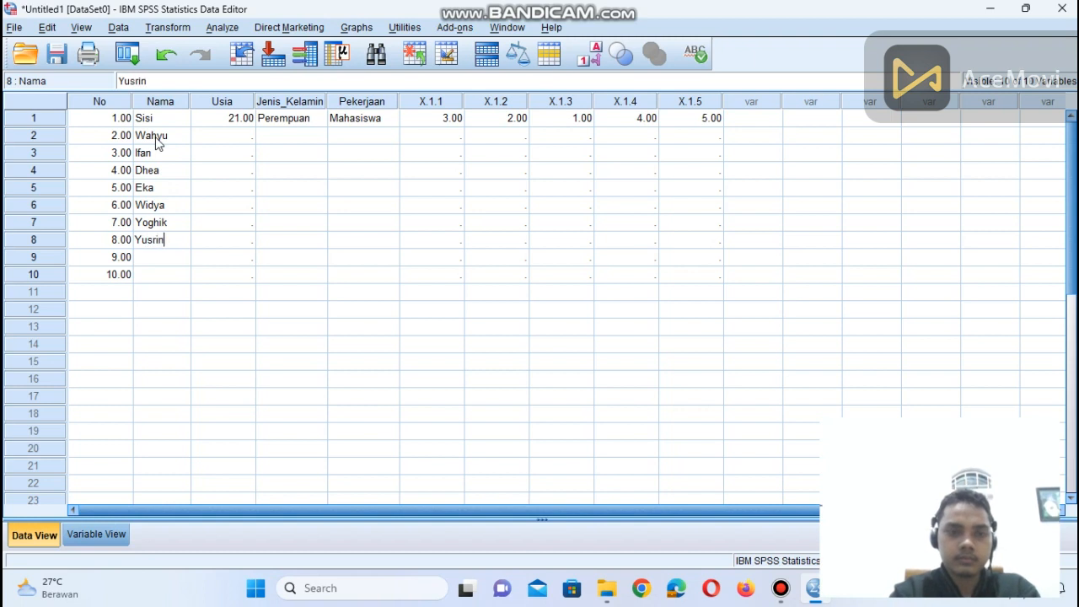
key("Return")
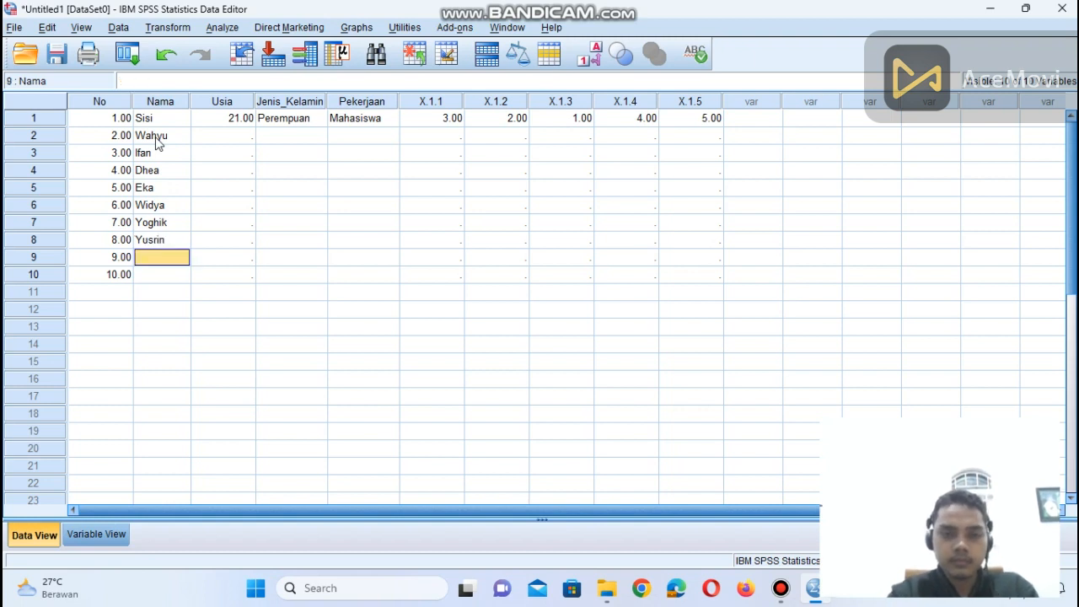
type("Ferdian")
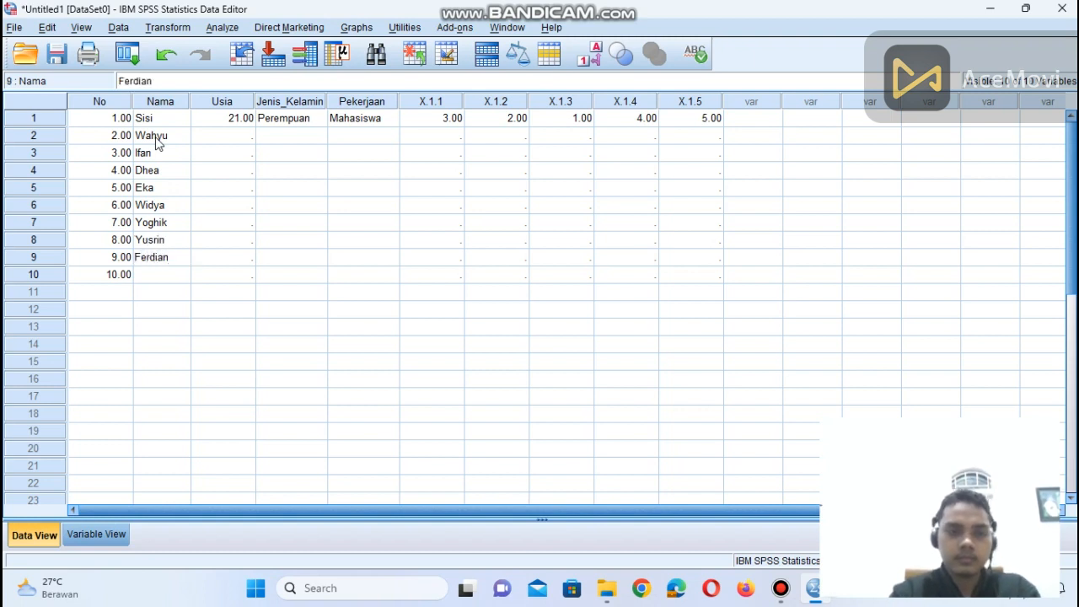
key("Return")
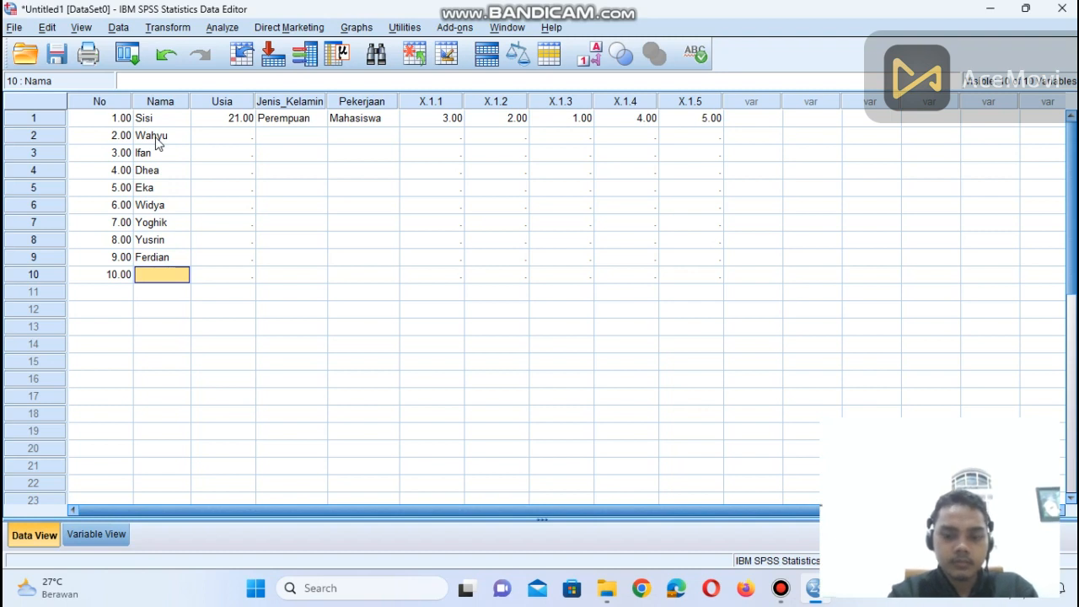
type("Hikma")
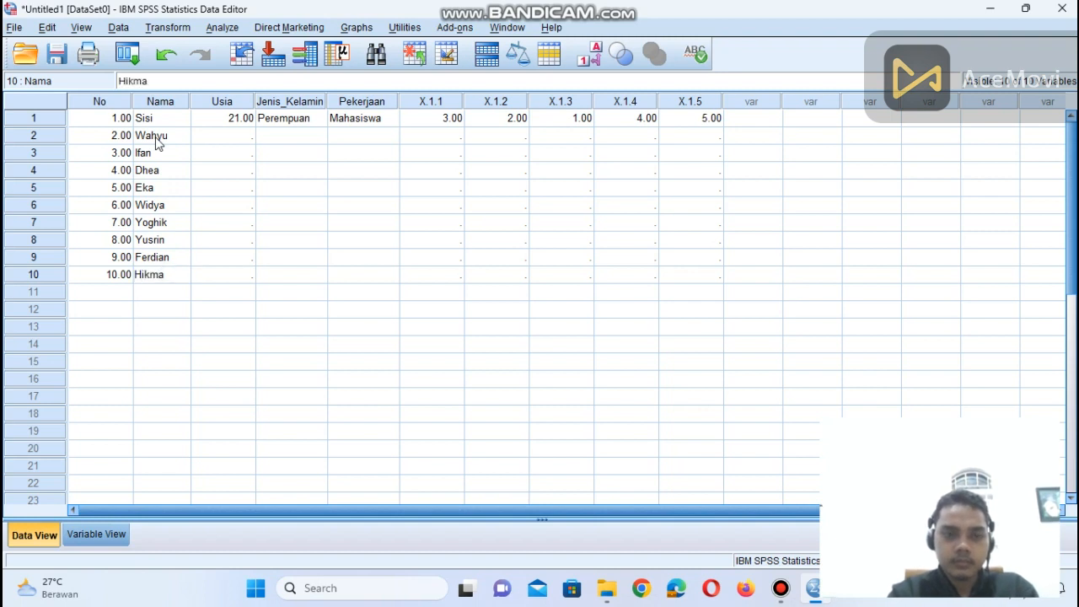
Enter the ages 22, 21 and 20 in rows 2 to 4 of the Usia column.
key("Tab")
key("Up")
key("Up")
key("Up")
key("Up")
key("Up")
key("Up")
key("Up")
key("Up")
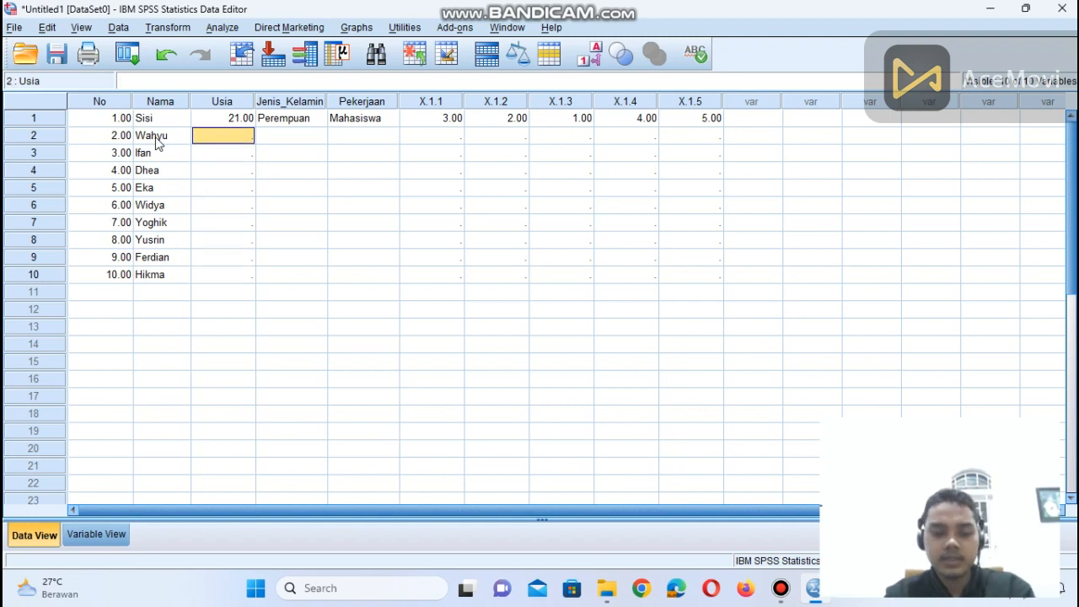
type("22")
key("Return")
type("21")
key("Return")
type("20")
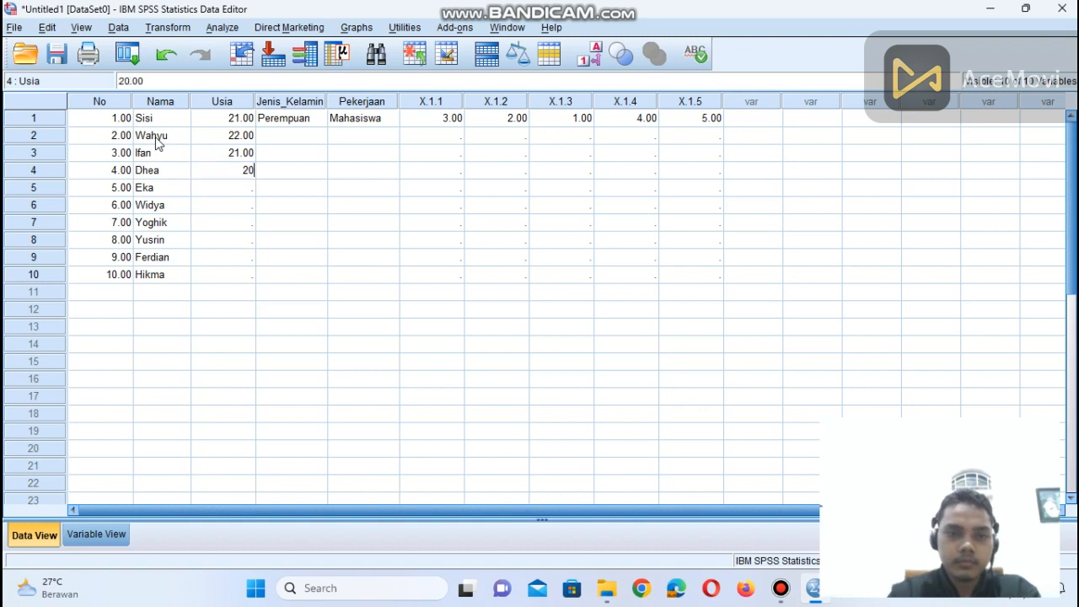
key("Return")
Enter the ages 19, 21 and 22 in rows 5 to 7 of the Usia column.
type("19")
key("Return")
type("21")
key("Return")
type("22")
key("Return")
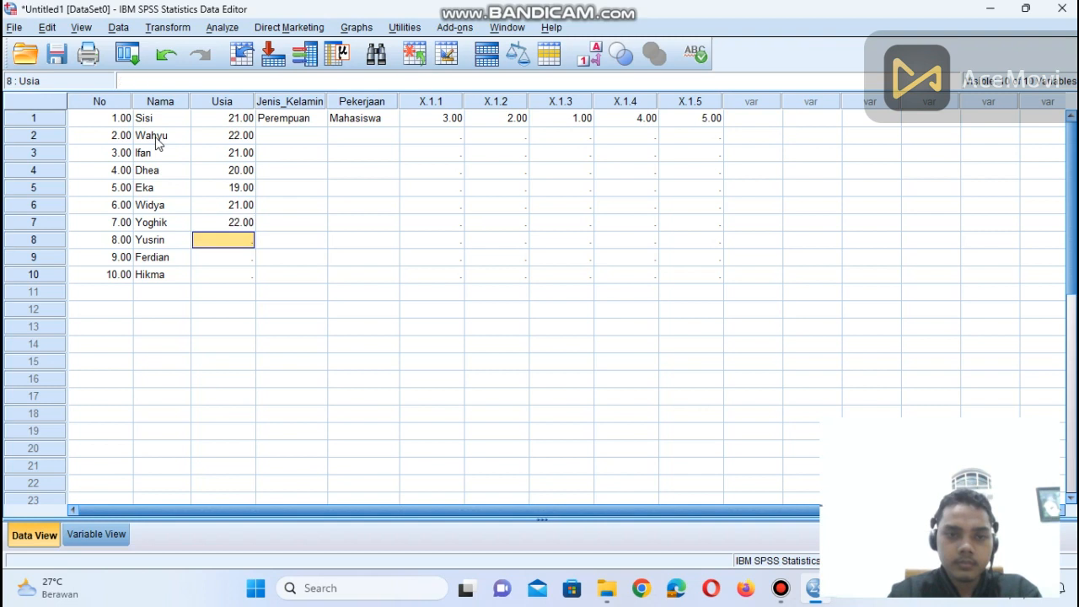
Enter the ages 24, 23 and 22 in rows 8 to 10 of the Usia column.
type("24")
key("Return")
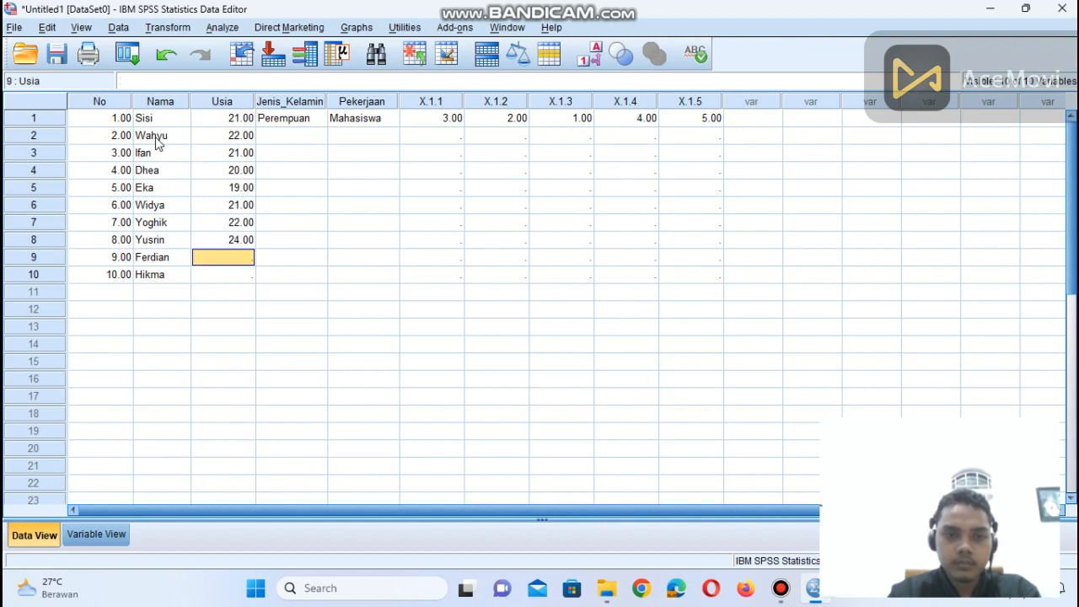
type("23")
key("Return")
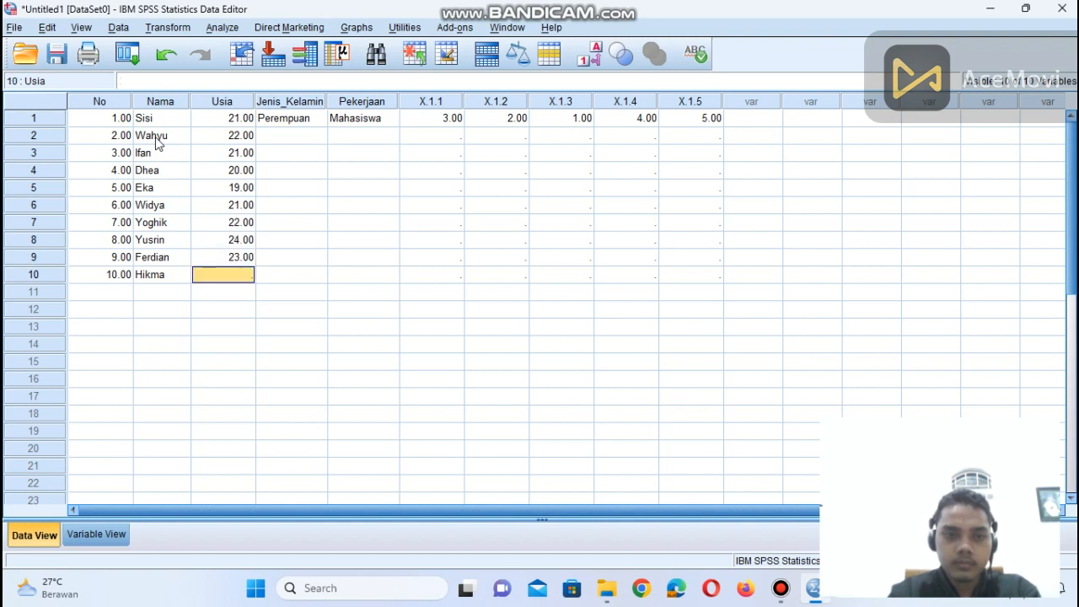
type("22")
key("Tab")
Enter Laki-laki in rows 2 and 3 of the Jenis_Kelamin column.
key("Up")
key("Up")
key("Up")
key("Up")
key("Up")
key("Up")
key("Up")
key("Up")
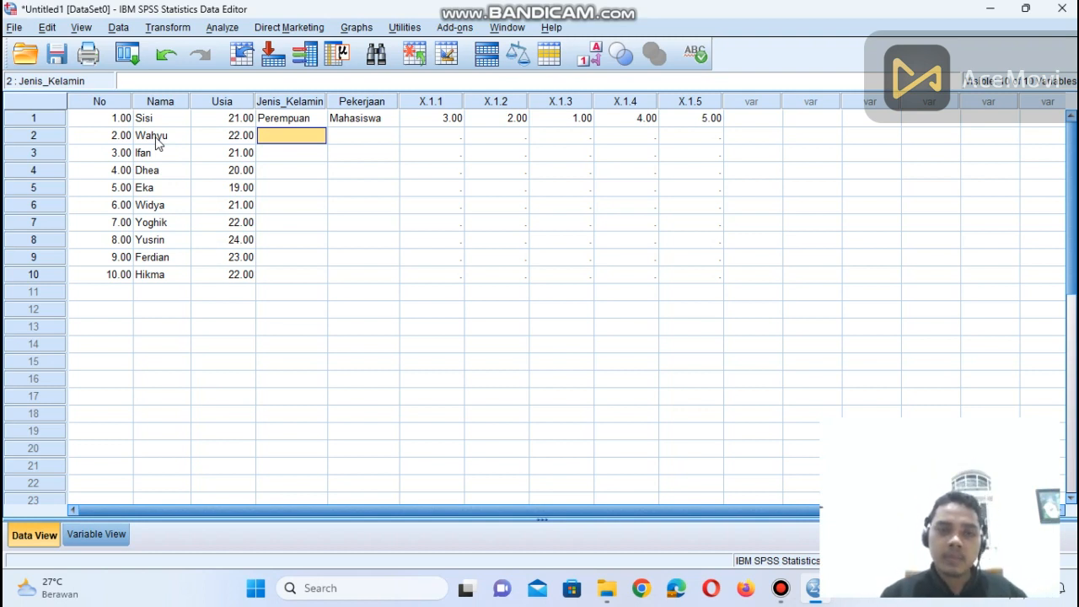
key("Up")
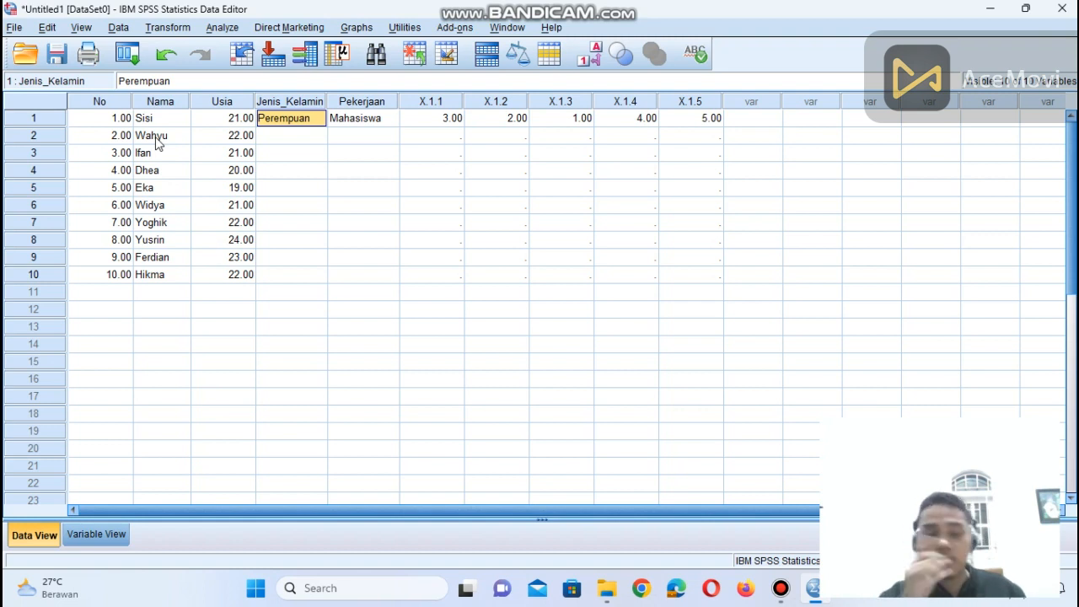
key("Return")
type("L")
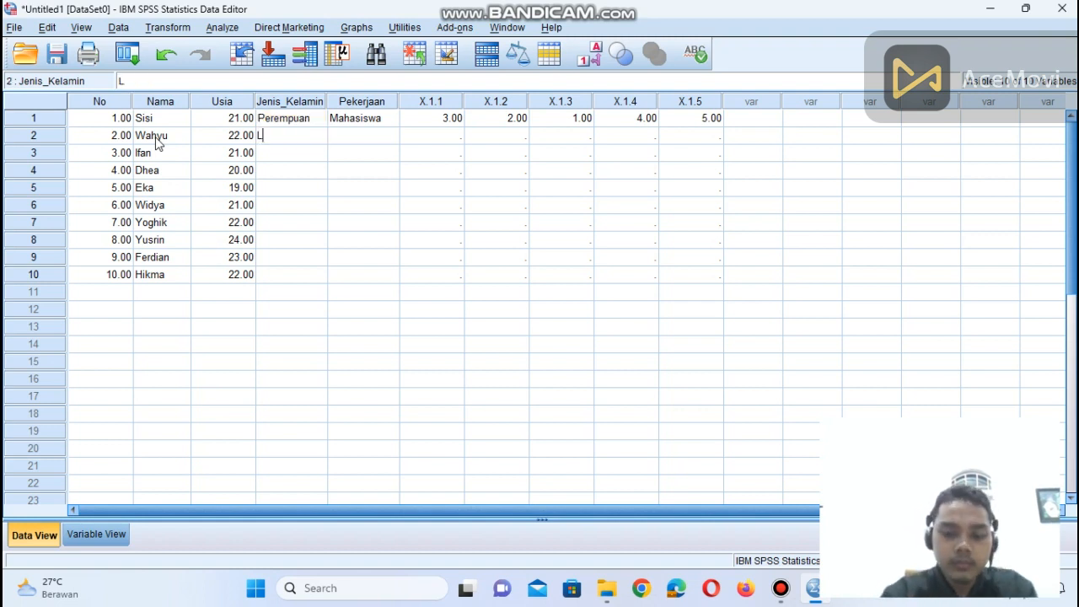
type("aki-laki")
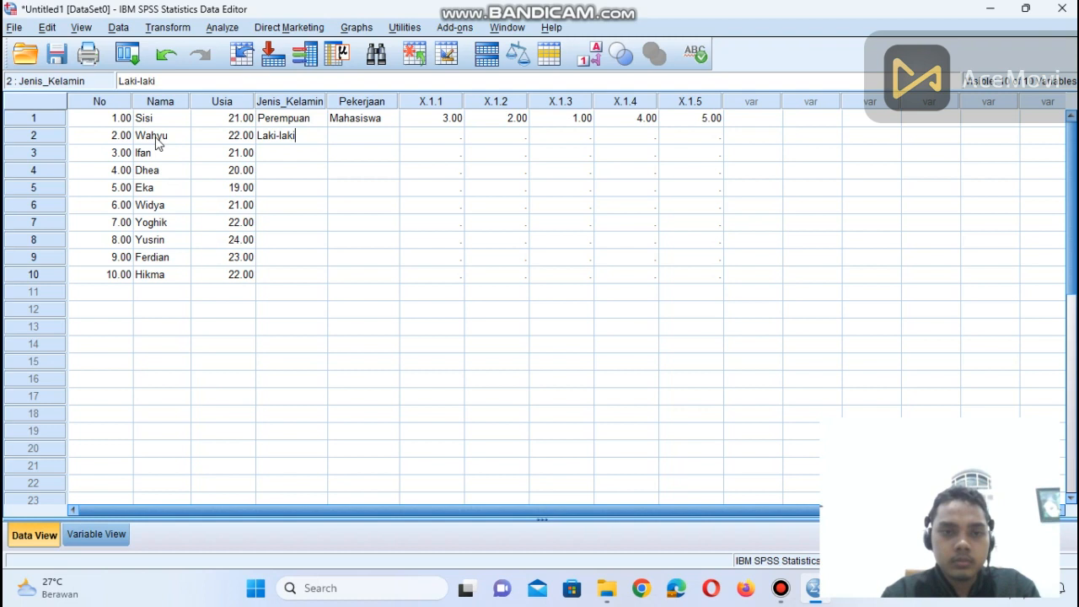
key("Return")
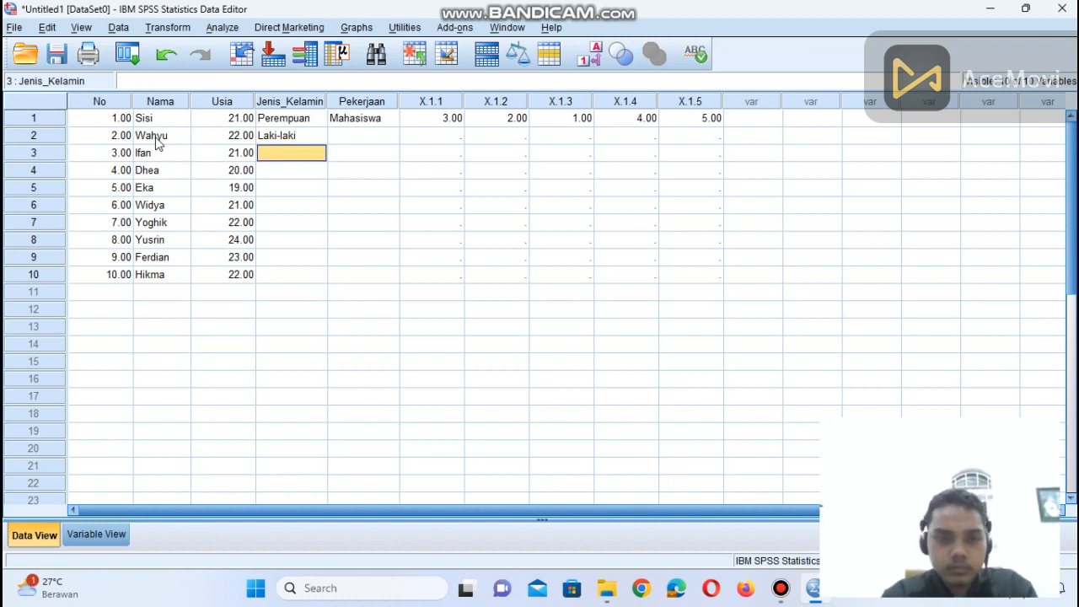
type("Laki-")
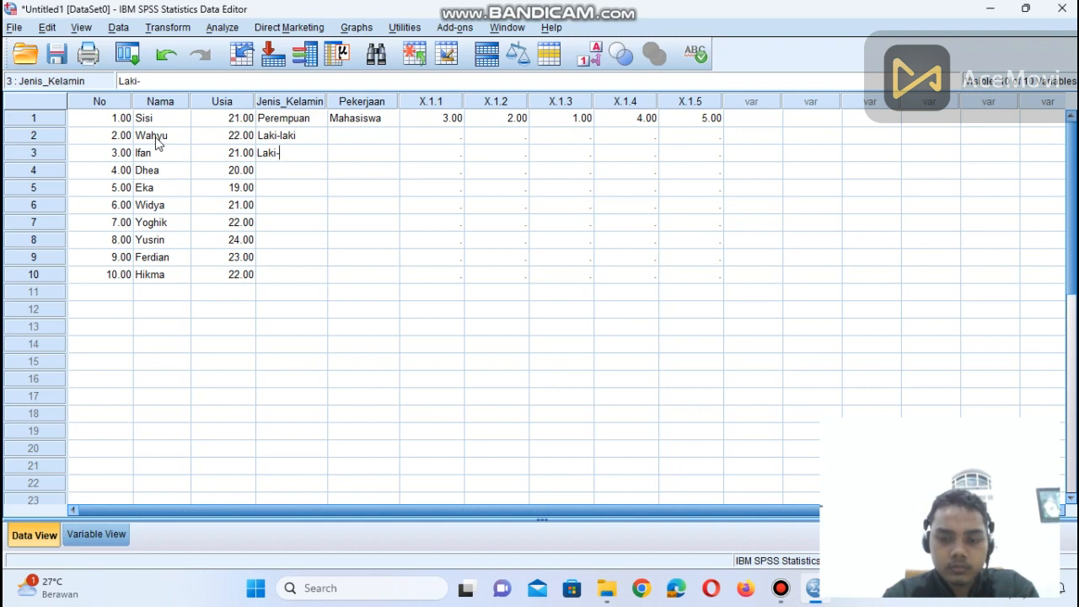
type("laki")
key("Return")
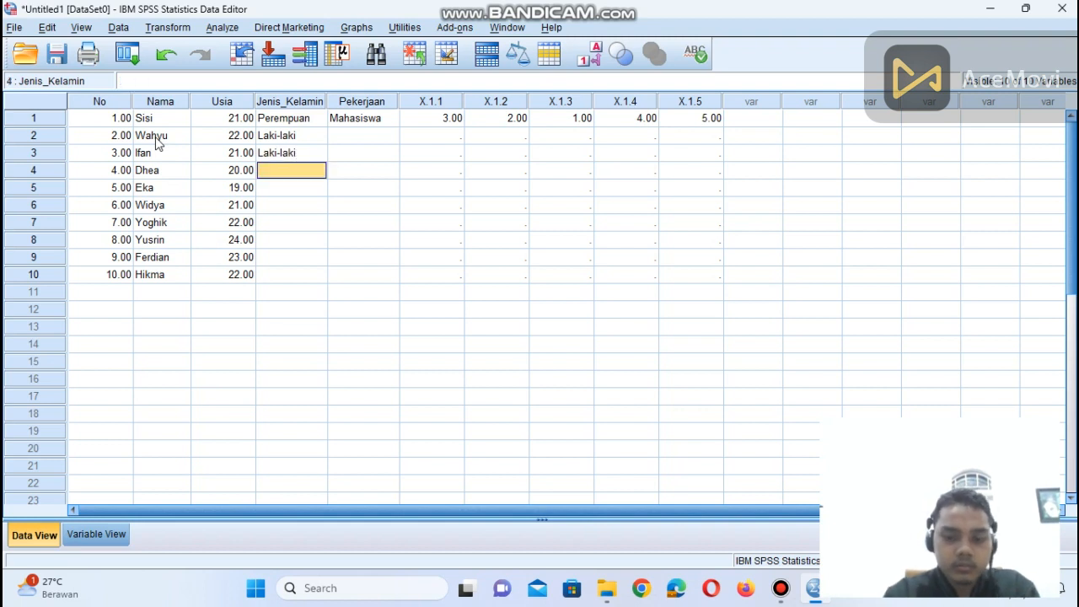
Enter Perempuan in rows 4 to 6 of the Jenis_Kelamin column.
type("Perempuan")
key("Return")
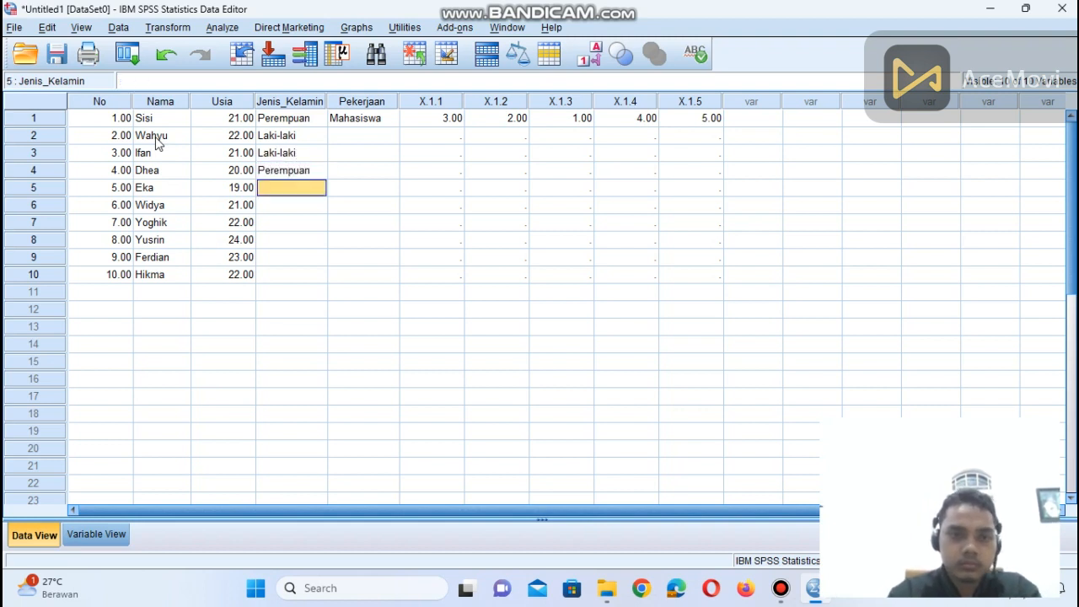
type("Perempuan")
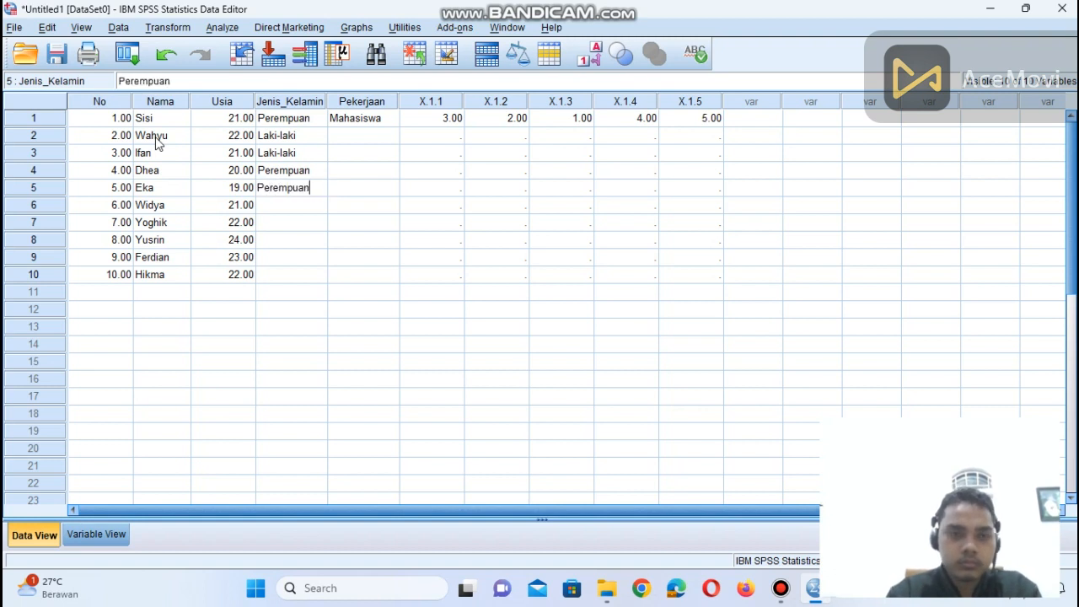
key("Return")
type("Perempuan")
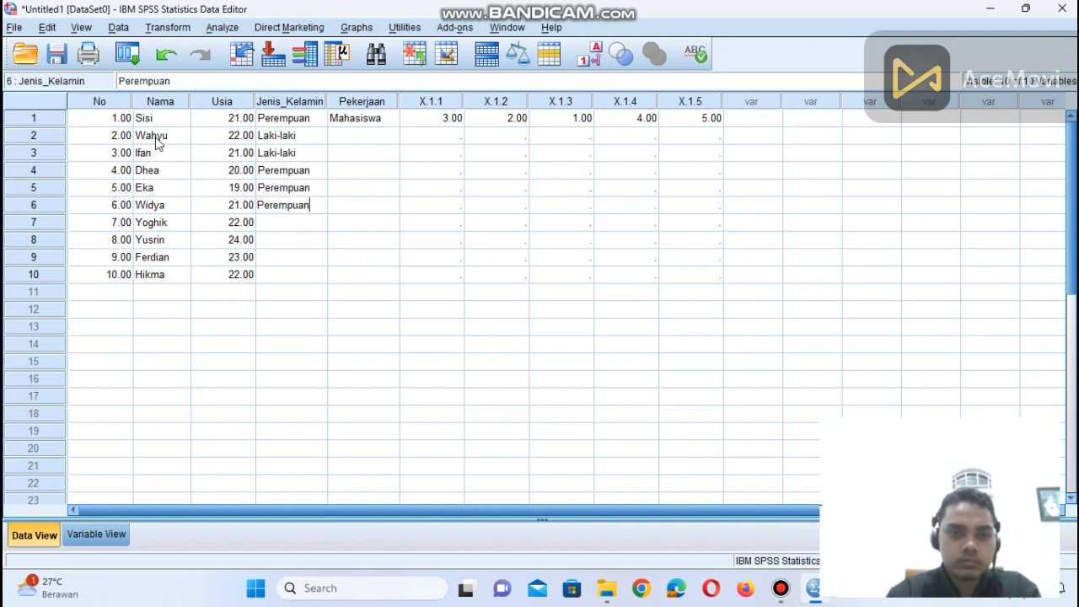
key("Return")
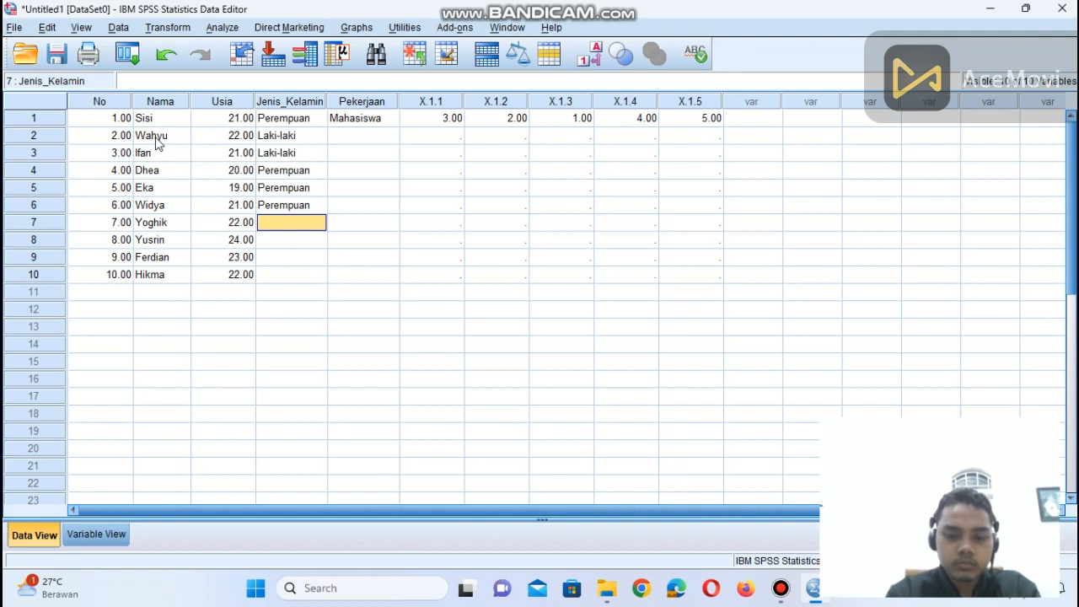
Fill rows 7 to 10 of the Jenis_Kelamin column with Laki-laki, Perempuan, Laki-laki and Perempuan.
type("Laki-lal")
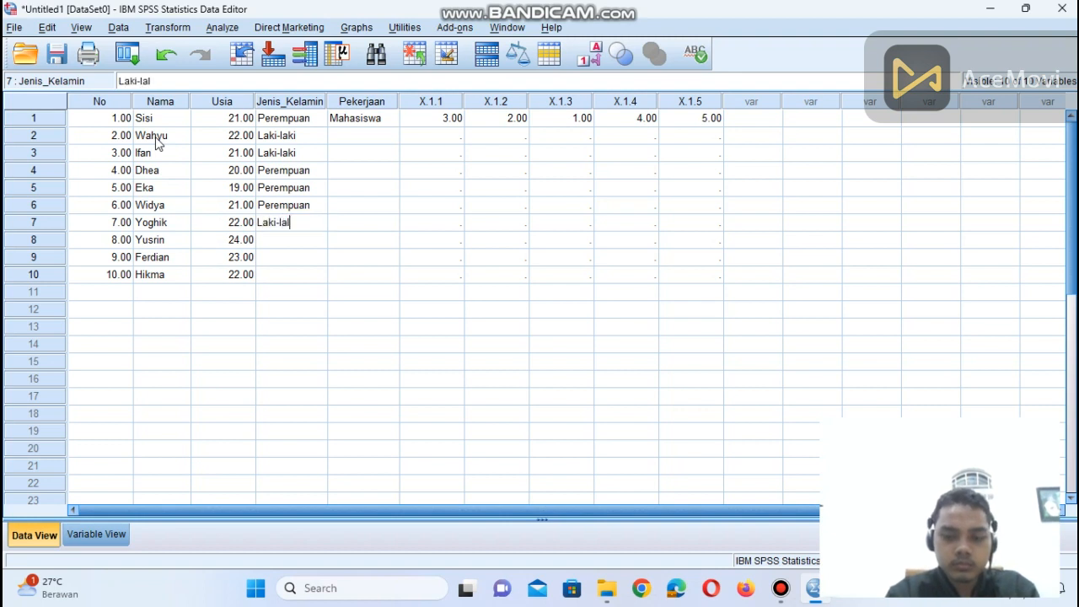
key("BackSpace")
type("ki")
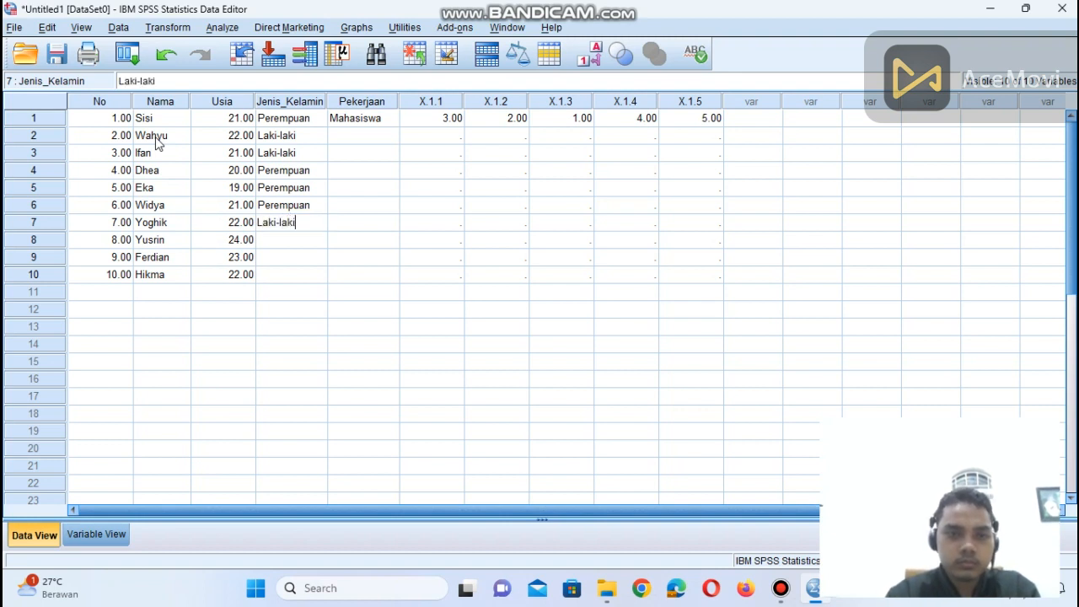
key("Return")
type("Perempuan")
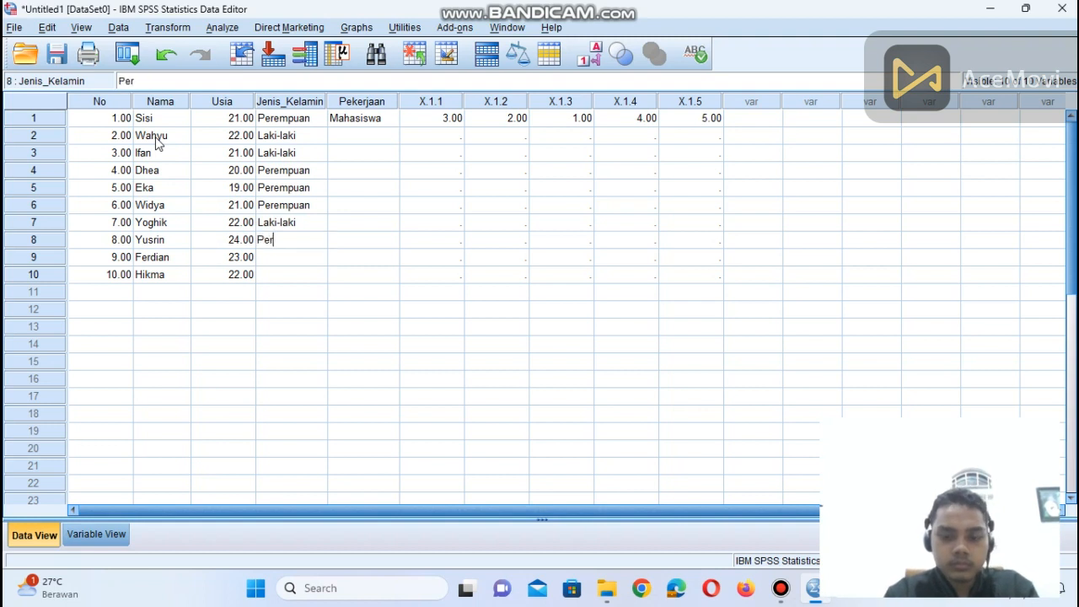
key("Return")
type("Laki-laki")
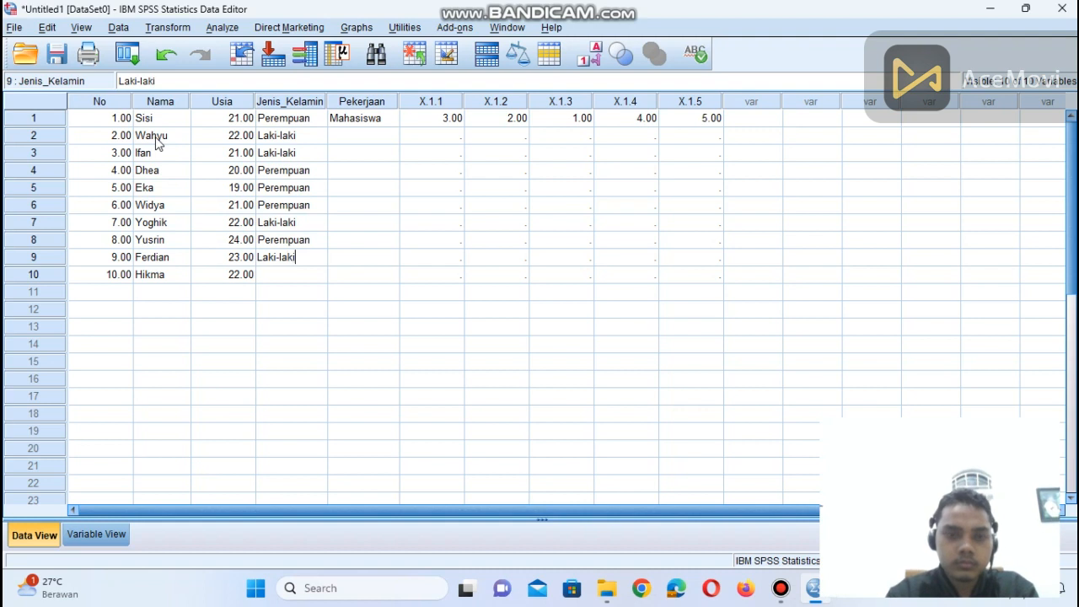
key("Return")
type("Perempuan")
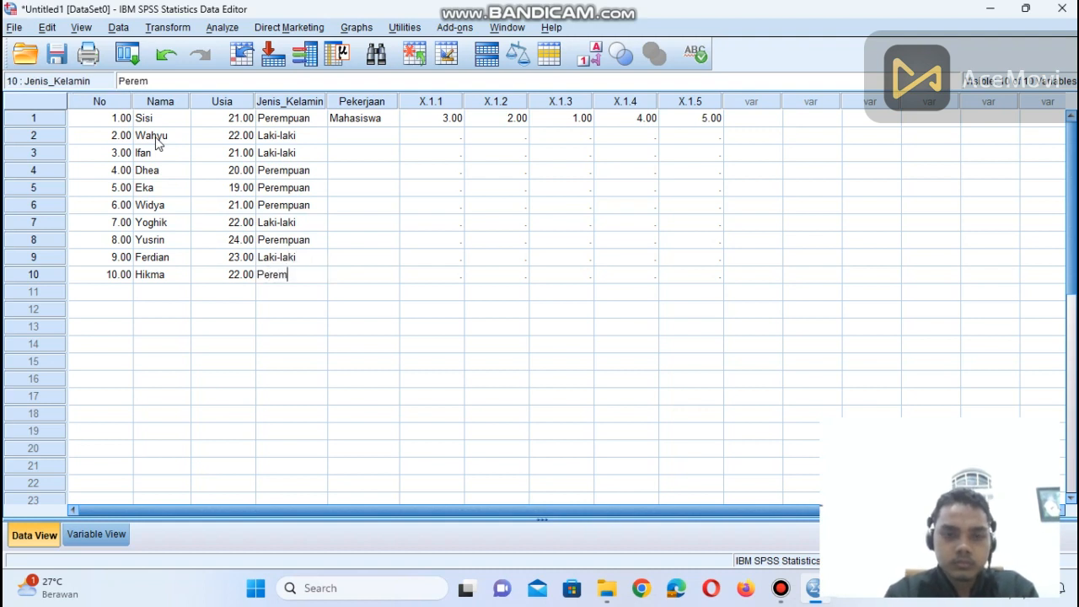
key("Tab")
Enter the occupations Guru and Pegawai in rows 2 and 3 of the Pekerjaan column.
key("Up")
key("Up")
key("Up")
key("Up")
key("Up")
key("Up")
key("Up")
key("Up")
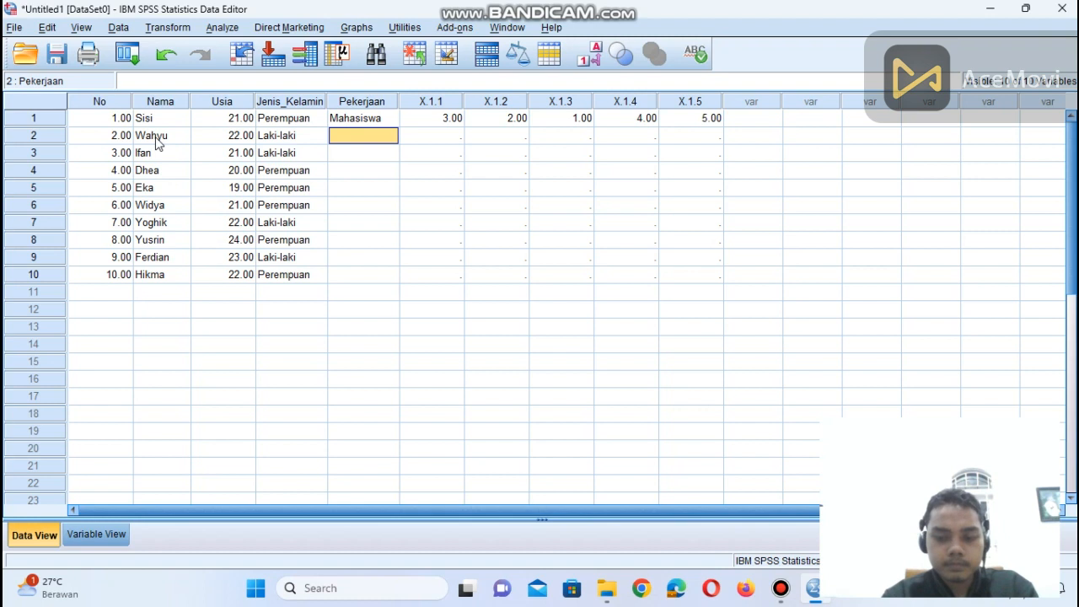
type("Guru")
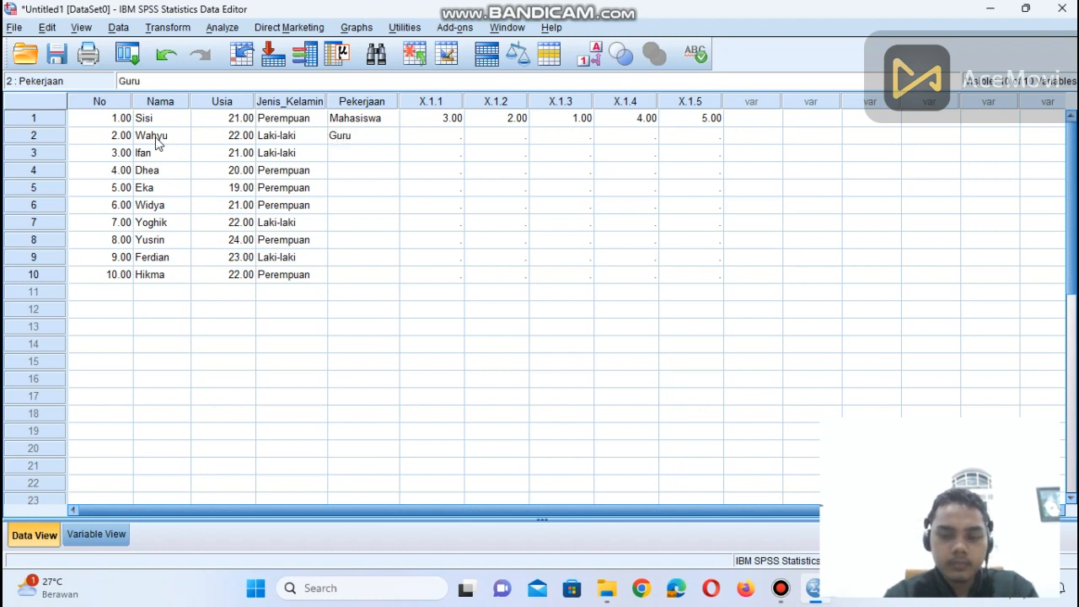
key("Return")
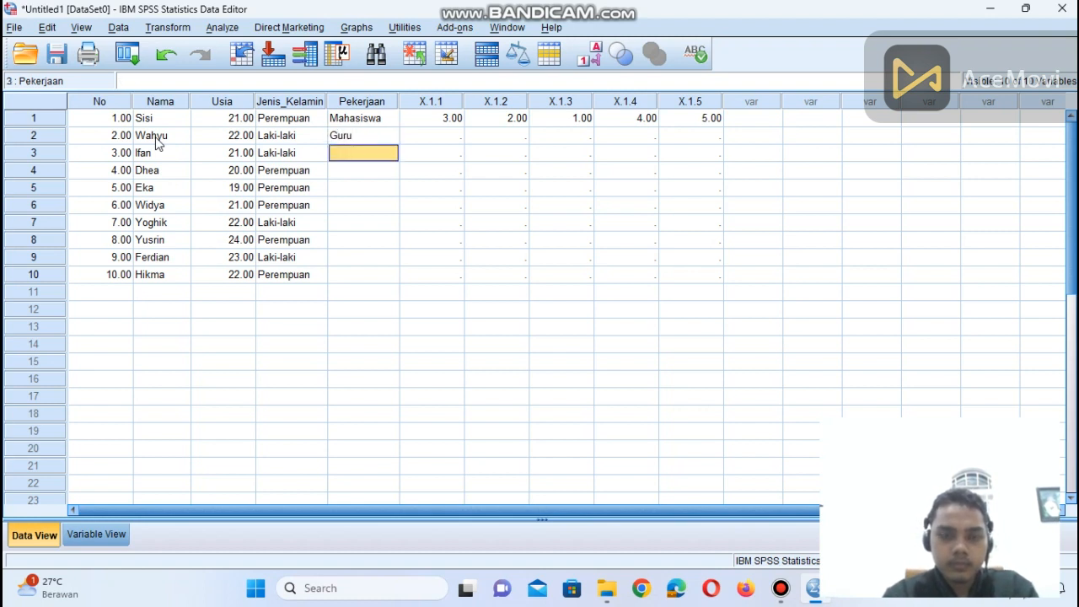
type("Pegawai")
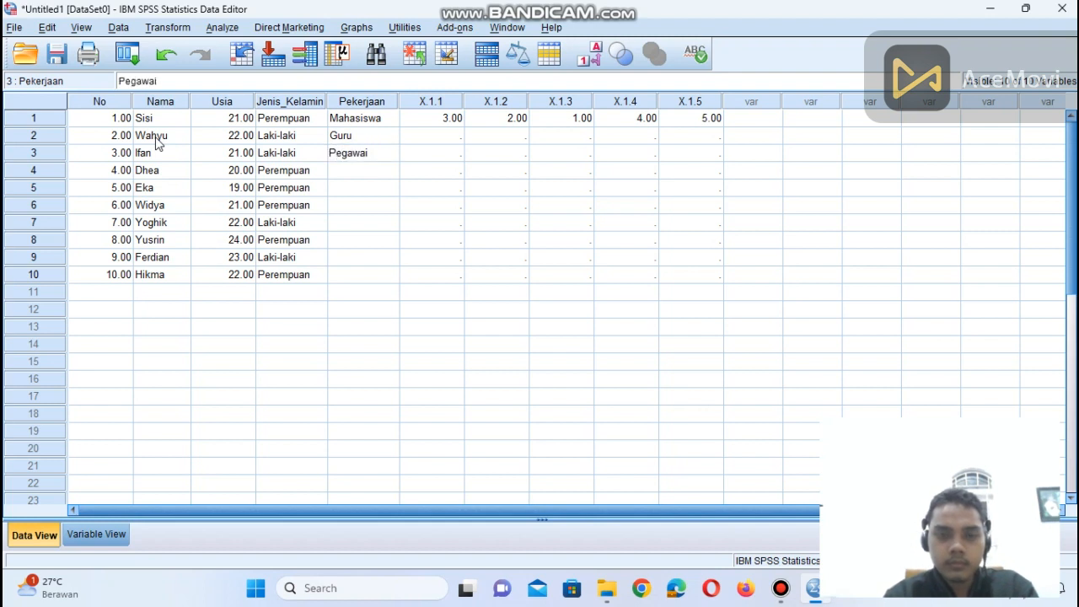
key("Return")
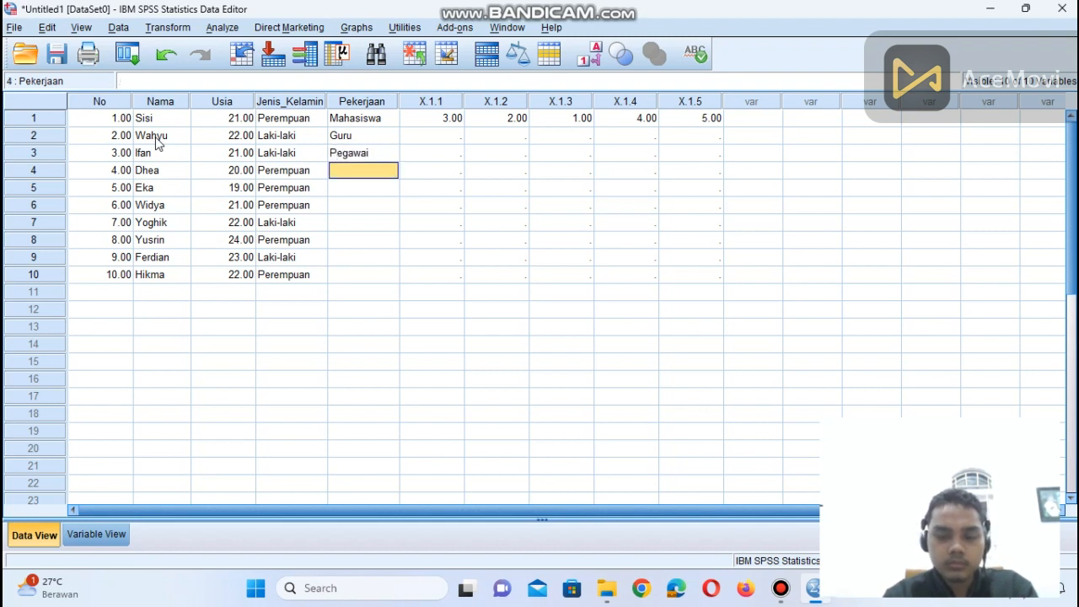
Enter the occupations Advokat, Kurator and Akuntan in rows 4 to 6 of the Pekerjaan column.
type("Advok")
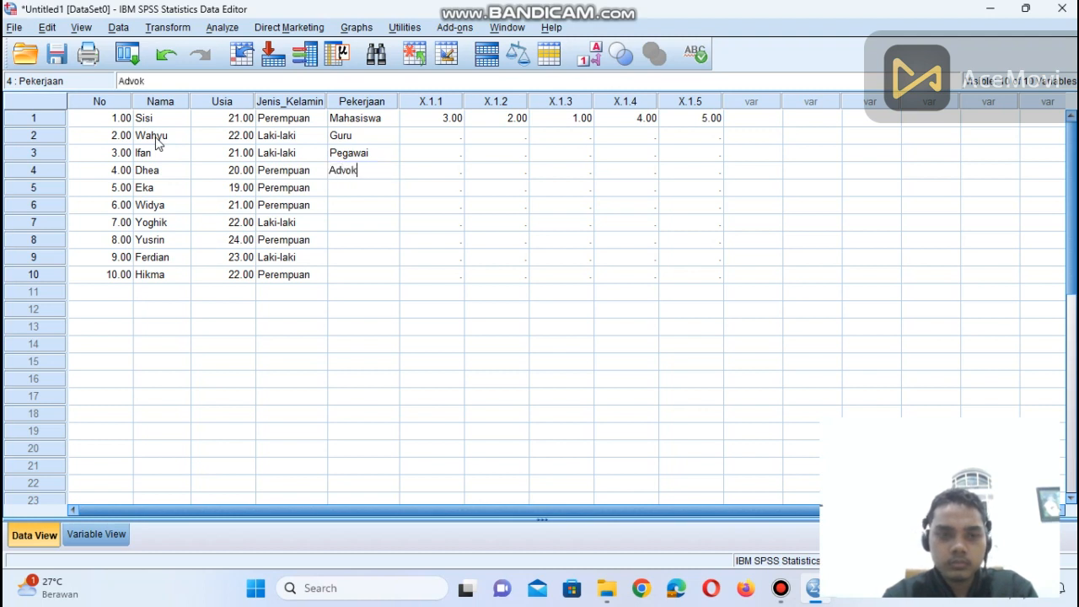
type("at")
key("Return")
type("Kurator")
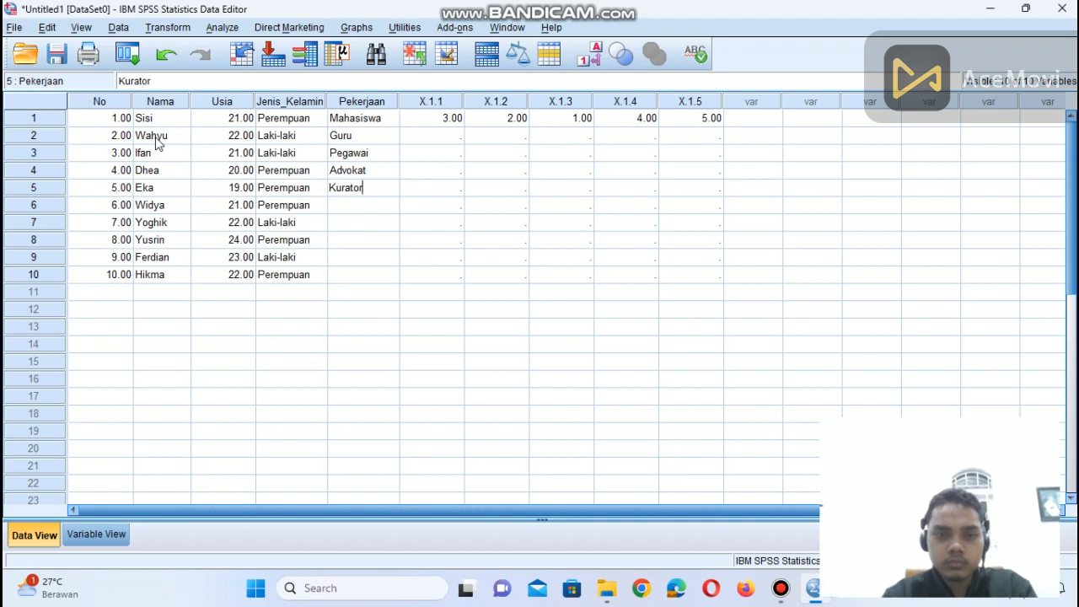
key("Return")
type("Akuntan")
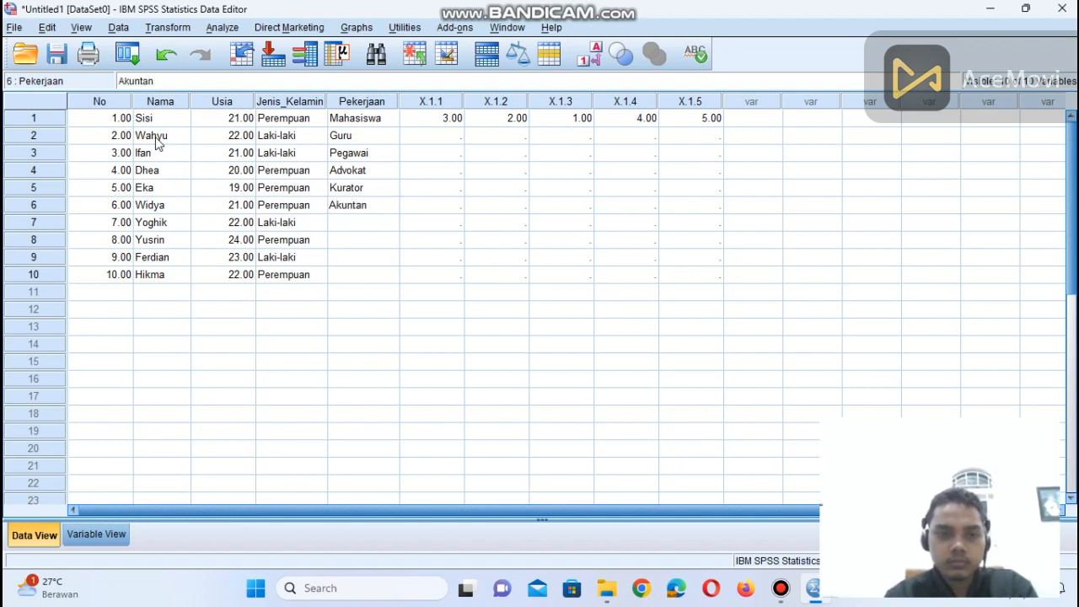
key("Return")
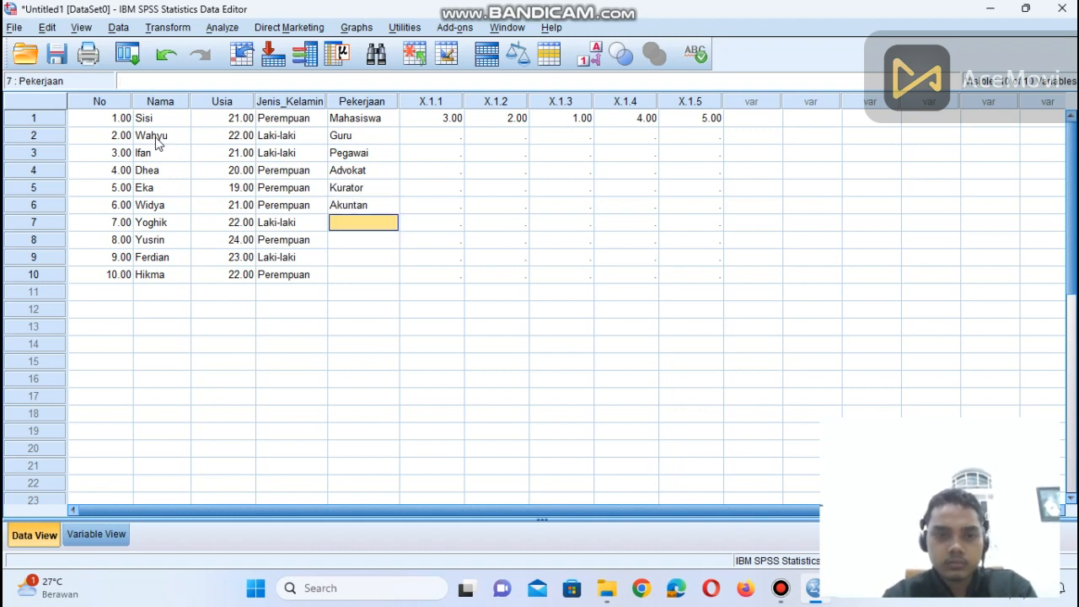
Fill rows 7 to 10 of the Pekerjaan column with Hakim, Jaksa, Mahasiswa and Mahasiswa.
type("Hakim")
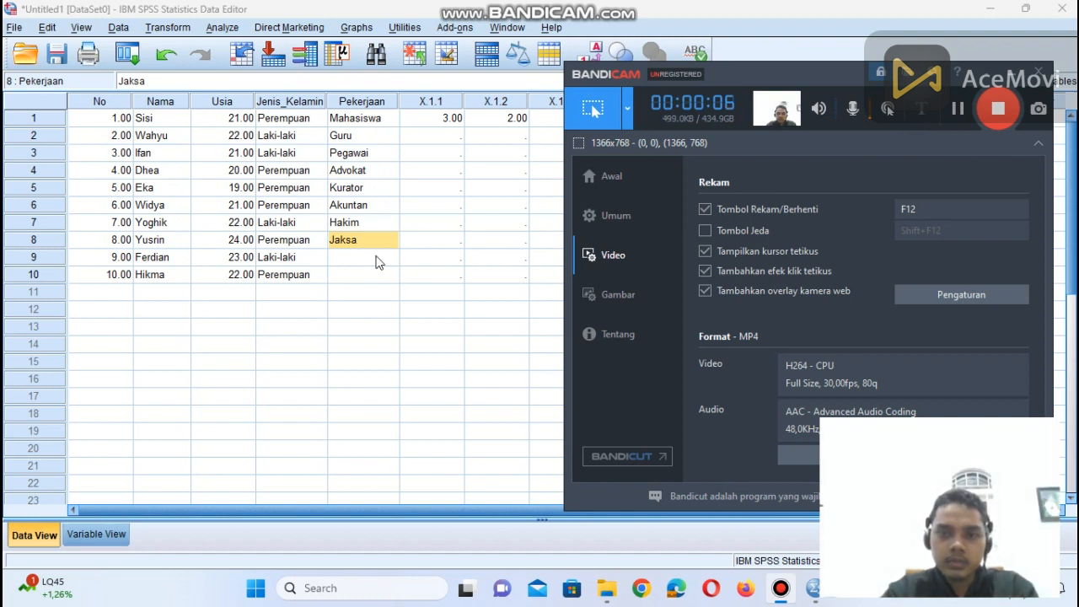
left_click(1015, 77)
left_click(376, 263)
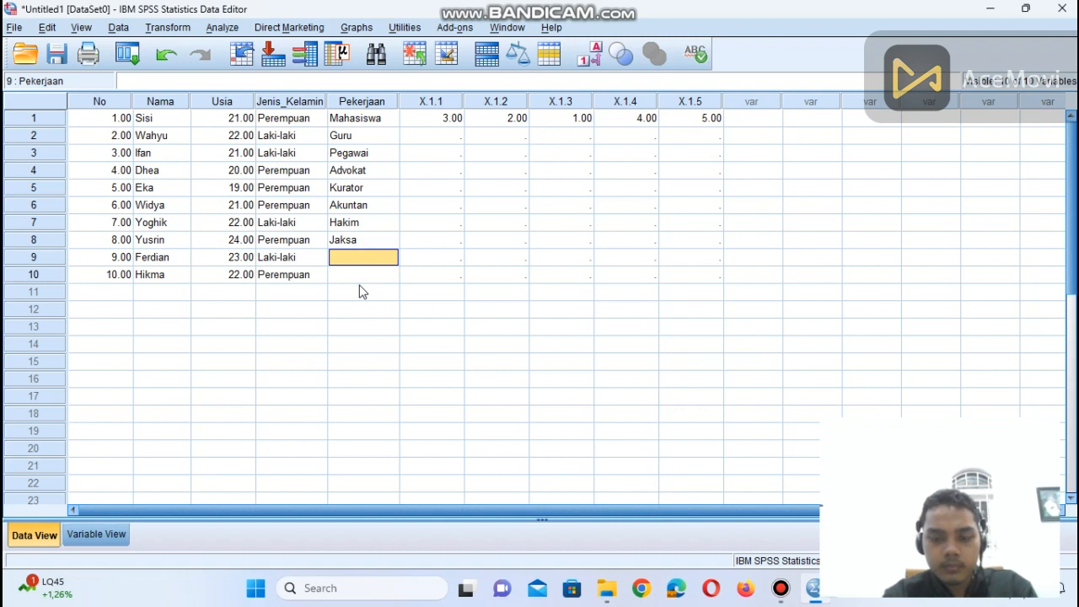
type("Mahasiswa")
key("Return")
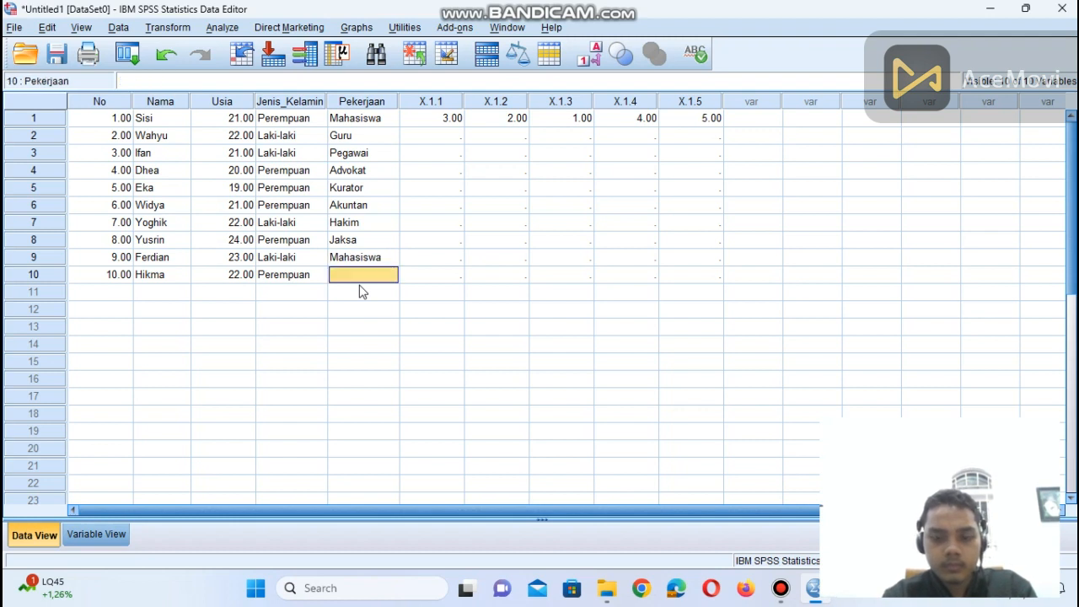
type("Mahasisw")
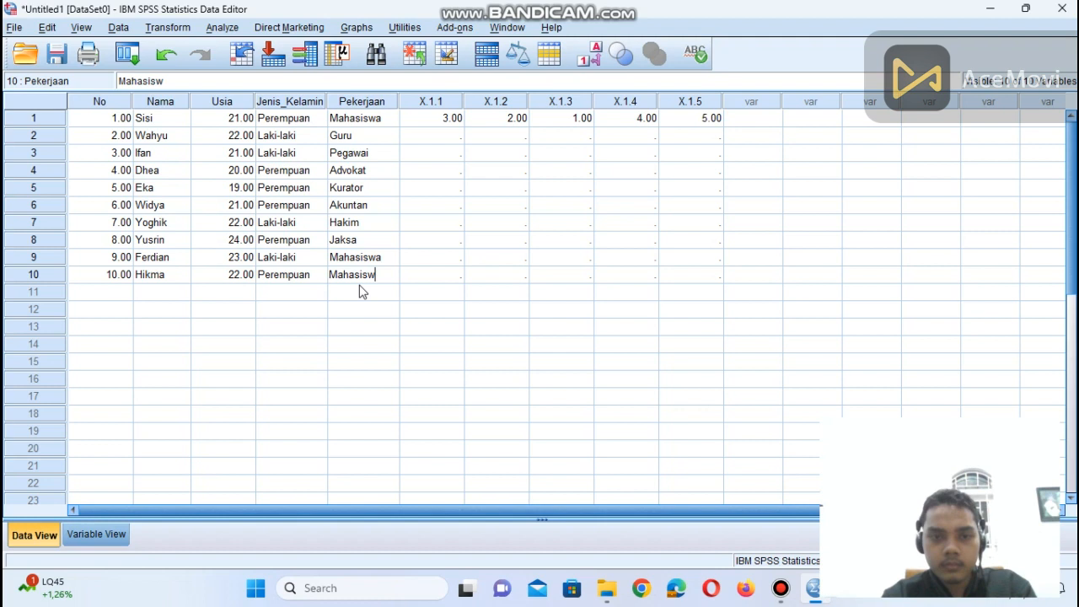
type("a")
key("Tab")
Enter the answers 2, 1, 1, 2 and 3 for X.1.1 to X.1.5 in row 2.
key("Up")
key("Up")
key("Up")
key("Up")
key("Up")
key("Up")
key("Up")
key("Up")
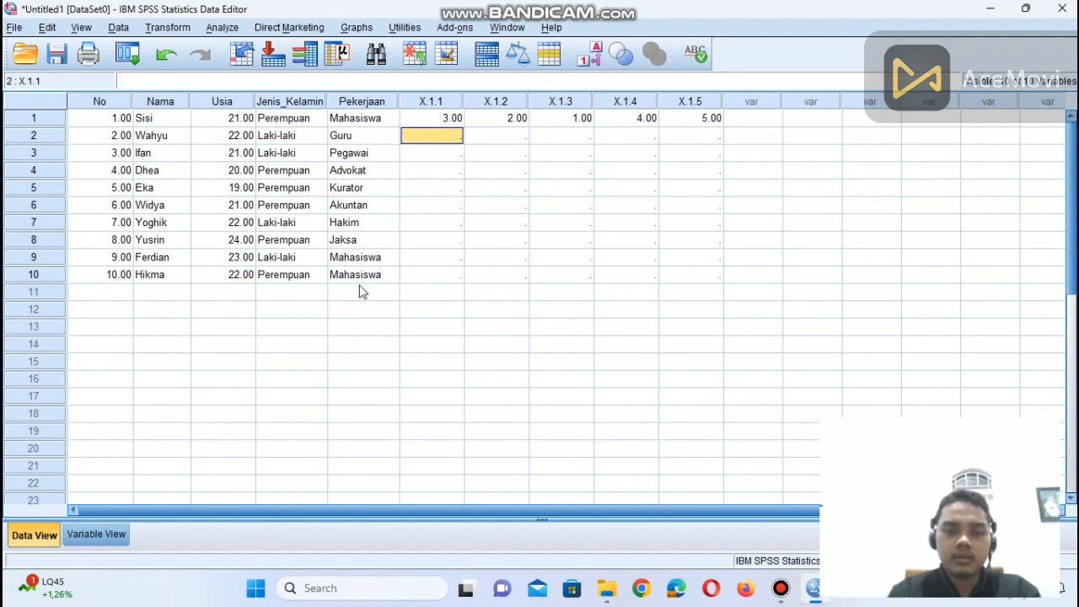
type("2")
key("Tab")
type("1")
key("Tab")
type("1")
key("Tab")
type("2")
key("Return")
key("Tab")
key("Up")
type("3")
key("Return")
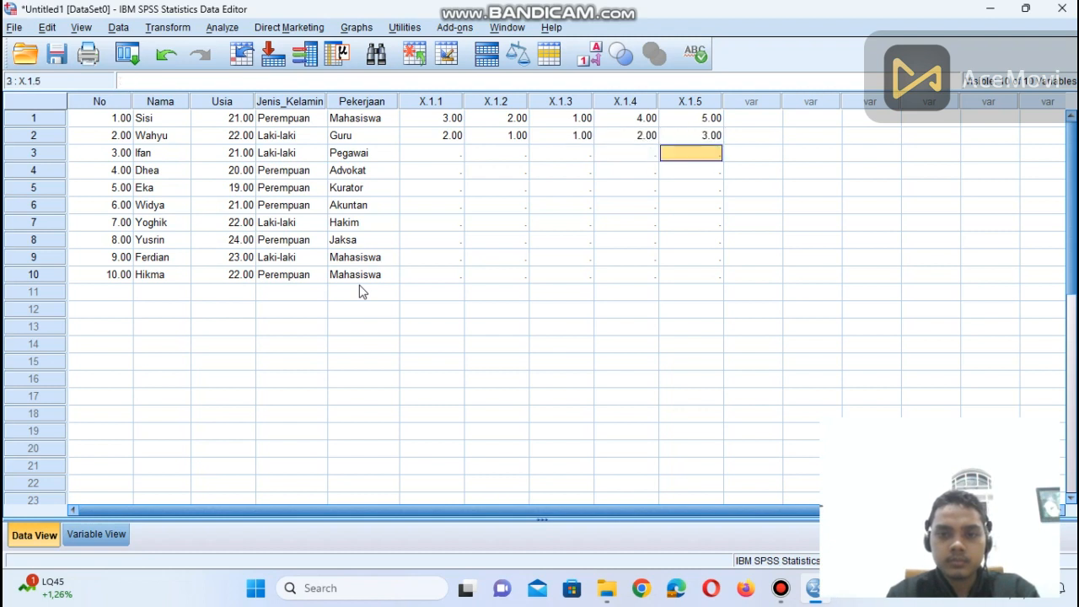
Enter the answers 4, 4, 2, 3 and 3 for X.1.1 to X.1.5 in row 3.
type("3")
key("Return")
key("Left")
key("Up")
type("3")
key("Left")
type("2")
key("Left")
type("4")
key("Left")
type("4")
key("Return")
Enter the answers 4, 4, 5, 5 and 5 for X.1.1 to X.1.5 in row 4.
type("4")
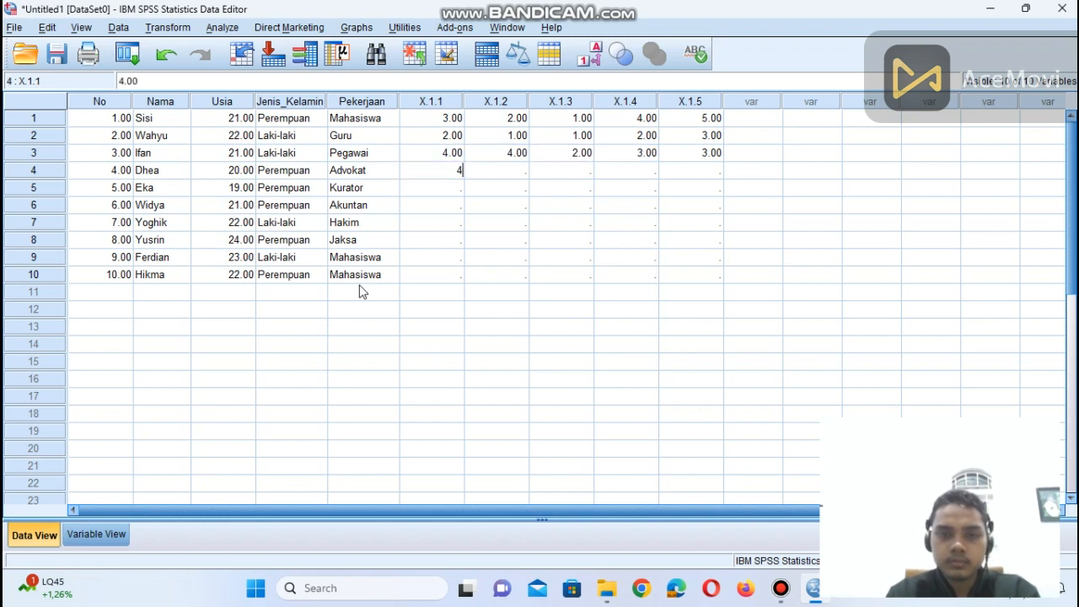
key("Right")
type("4")
key("Right")
type("5")
key("Right")
type("5")
key("Right")
type("5")
key("Return")
Enter the answers 3, 3, 4, 4 and 4 for X.1.1 to X.1.5 in row 5.
type("4")
key("Left")
type("4")
key("Left")
type("4")
key("Left")
type("3")
key("Left")
type("3")
key("Left")
key("Down")
key("Right")
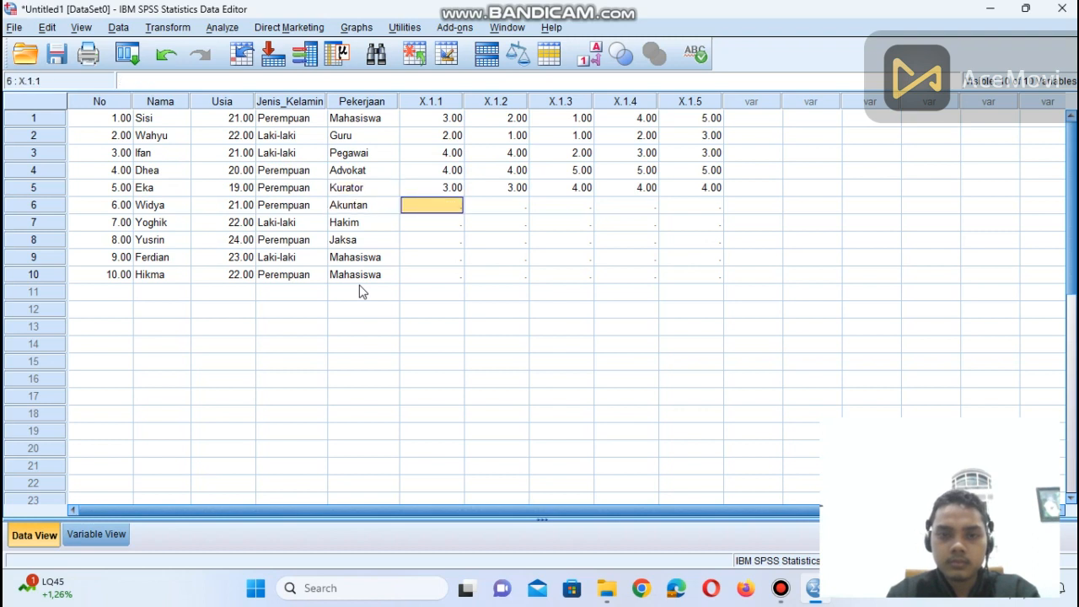
Enter the answers 2, 2, 1, 1 and 2 for X.1.1 to X.1.5 in row 6.
type("2")
key("Right")
type("2")
key("Right")
type("1")
key("Right")
type("1")
key("Right")
type("2")
key("Down")
Enter the answers 5, 3, 1, 1 and 2 for X.1.1 to X.1.5 in row 7.
key("Left")
key("Right")
type("2")
key("Left")
type("1")
key("Left")
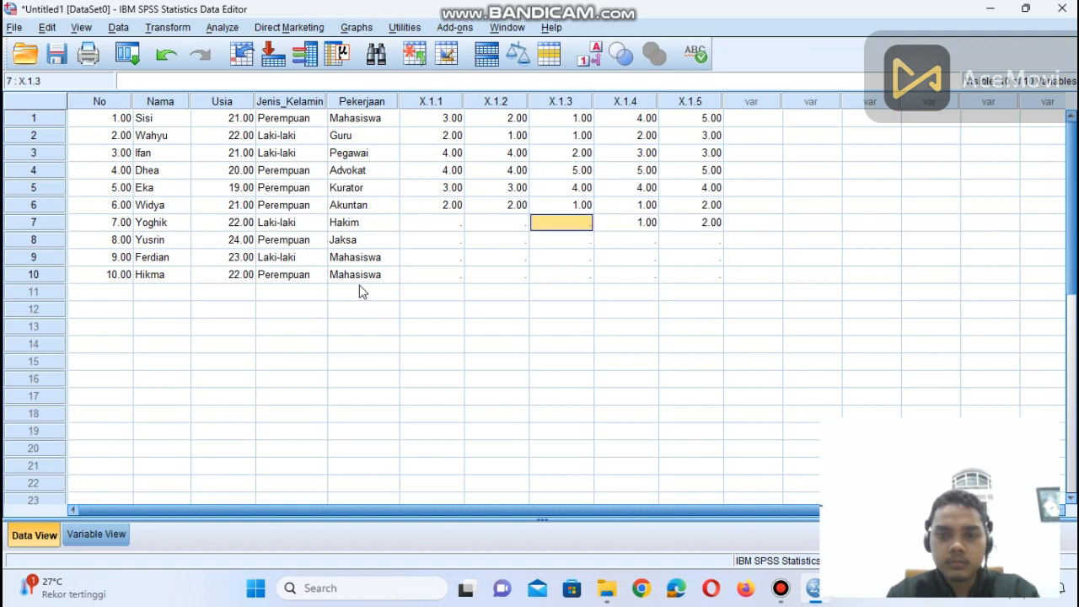
type("1")
key("Left")
type("3")
key("Left")
type("5")
key("Down")
Enter the answers 5, 4, 4, 4 and 3 for X.1.1 to X.1.5 in row 8.
type("5")
key("Down")
key("Right")
key("Up")
type("4")
key("Right")
type("4")
key("Right")
type("4")
key("Right")
type("3")
key("Down")
Enter the answer 1 for each of X.1.1 to X.1.5 in row 9.
key("Left")
key("Left")
key("Left")
key("Left")
type("1")
key("Right")
type("1")
key("Right")
type("1")
key("Right")
type("1")
key("Right")
type("1")
key("Down")
Enter the answers 4, 4, 4, 4 and 5 for X.1.1 to X.1.5 in row 10.
key("Left")
key("Left")
key("Left")
key("Left")
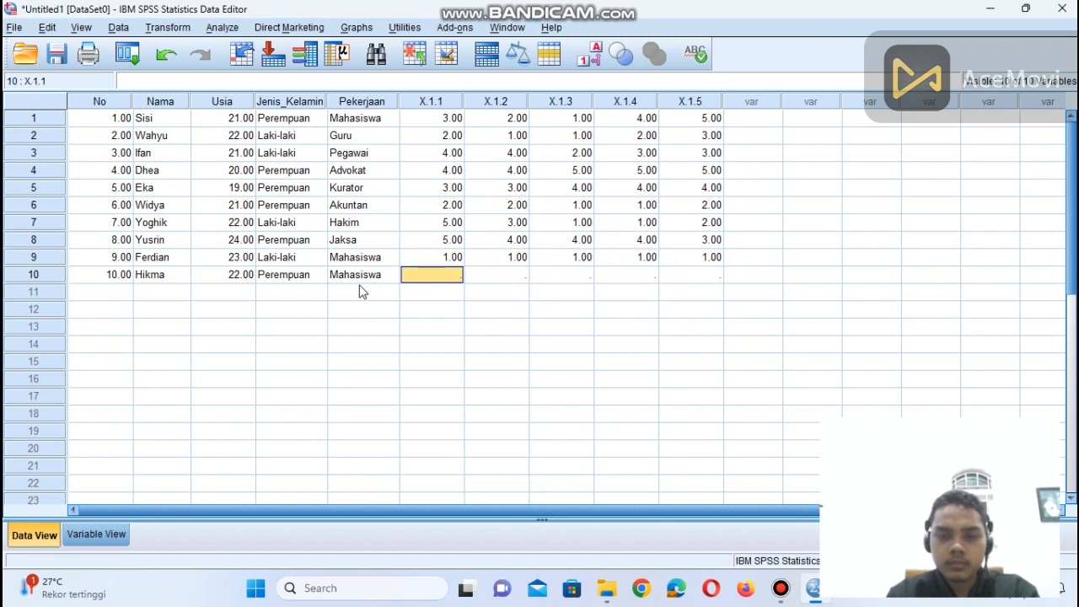
type("4")
key("Right")
type("4")
key("Right")
type("4")
key("Right")
type("4")
key("Right")
type("5")
key("Down")
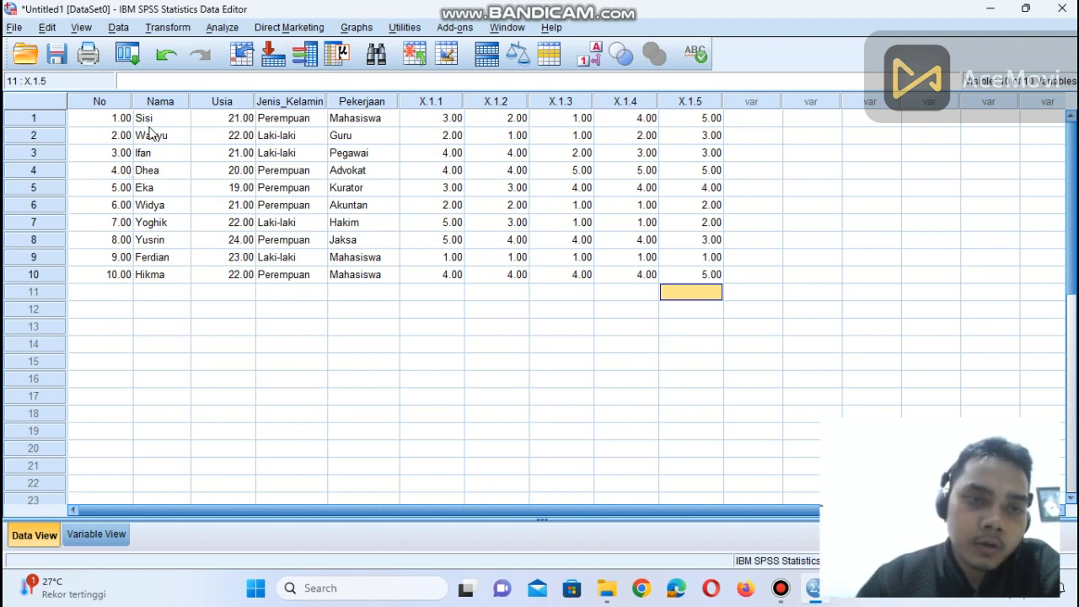
Set the decimals of the No variable to 0 and return to the data rows.
left_click(118, 536)
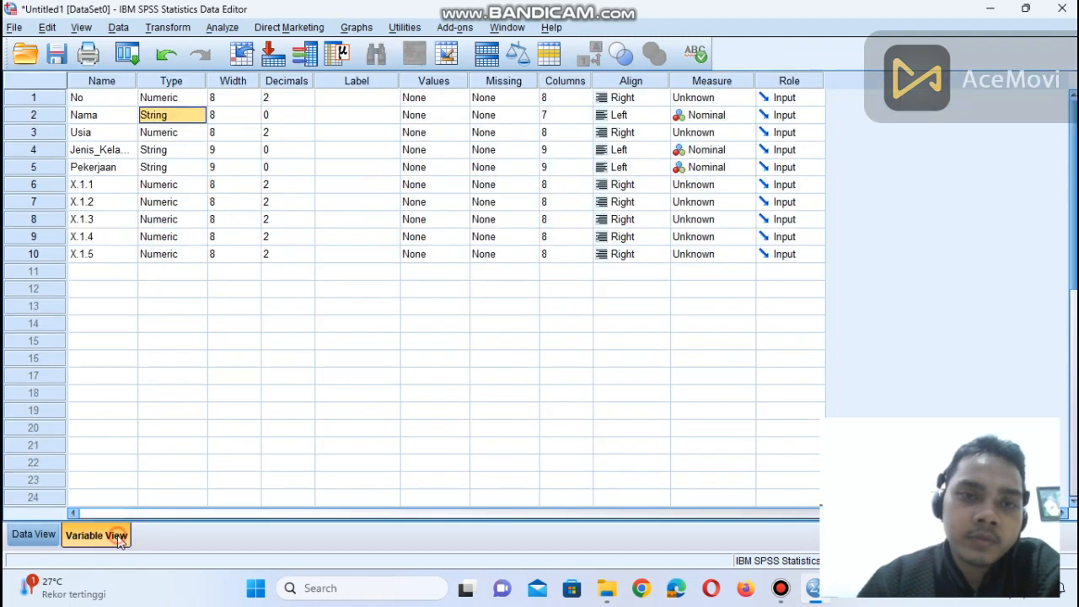
left_click(305, 102)
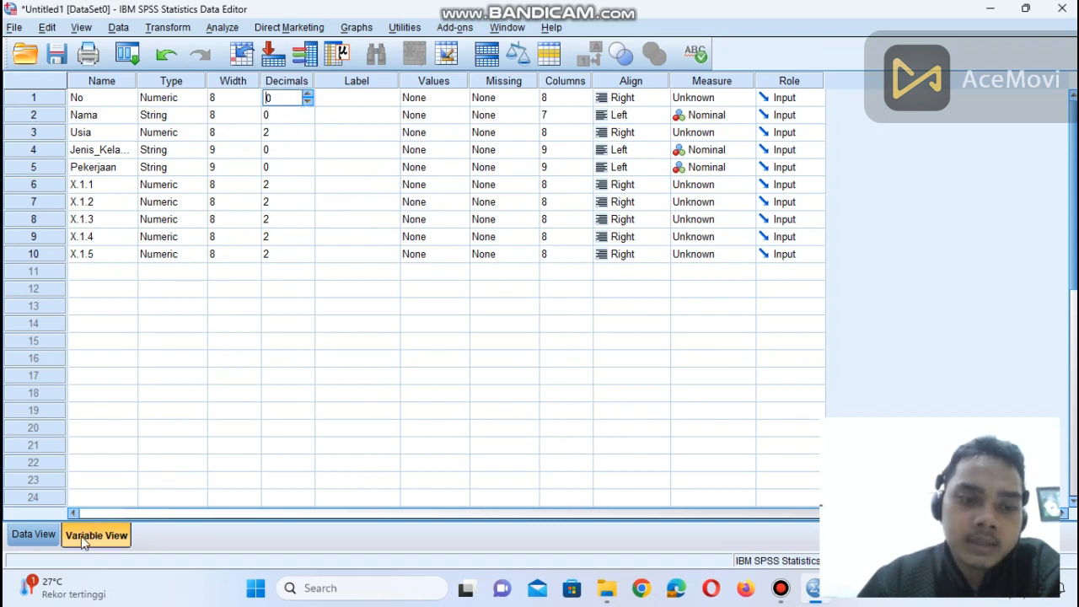
left_click(34, 535)
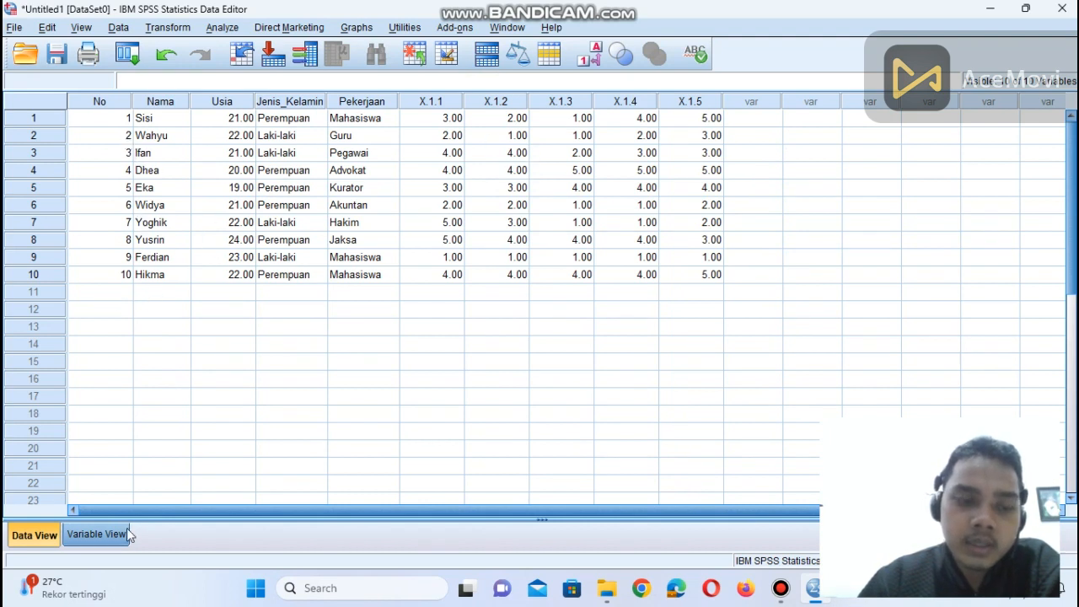
Set the decimals of the Usia variable to 0 and return to the data rows.
left_click(100, 537)
left_click(298, 128)
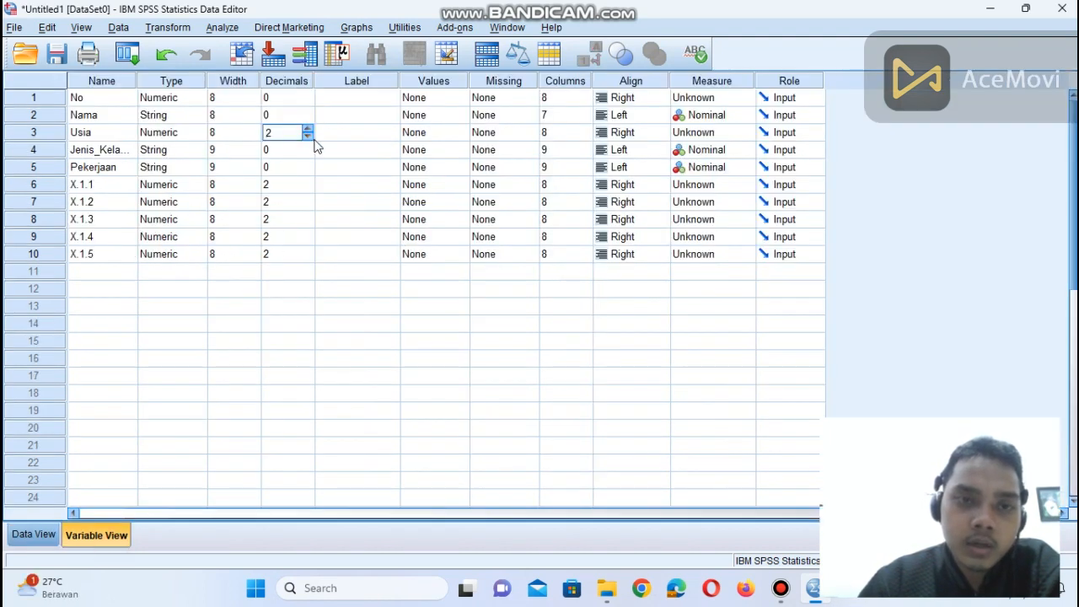
left_click(310, 138)
left_click(309, 138)
left_click(33, 535)
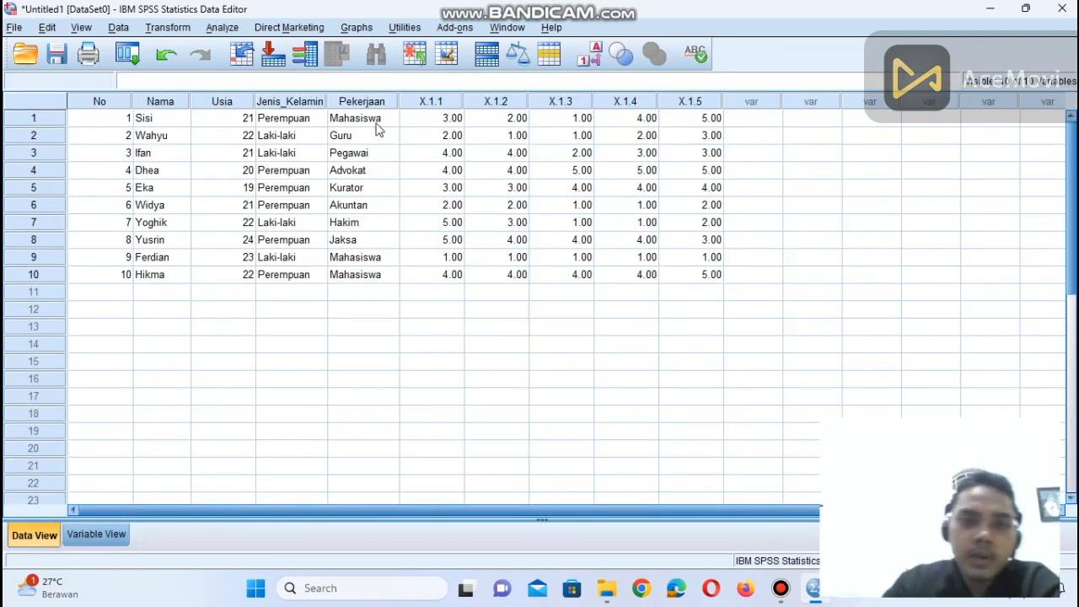
Set up a Frequencies analysis with Usia and Jenis_Kelamin as the variables.
left_click(219, 28)
mouse_move(248, 70)
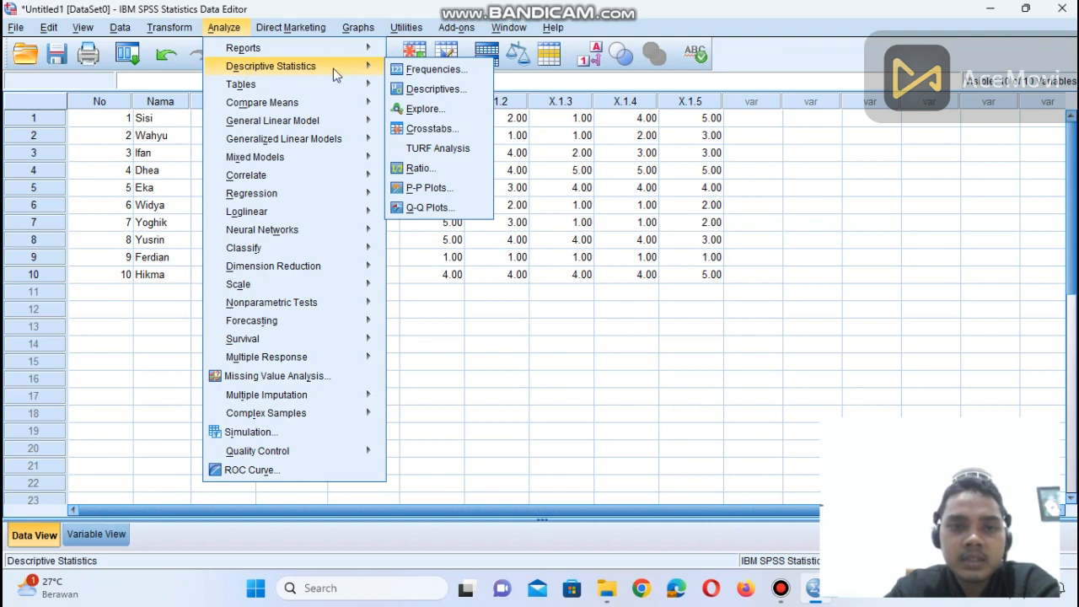
left_click(400, 71)
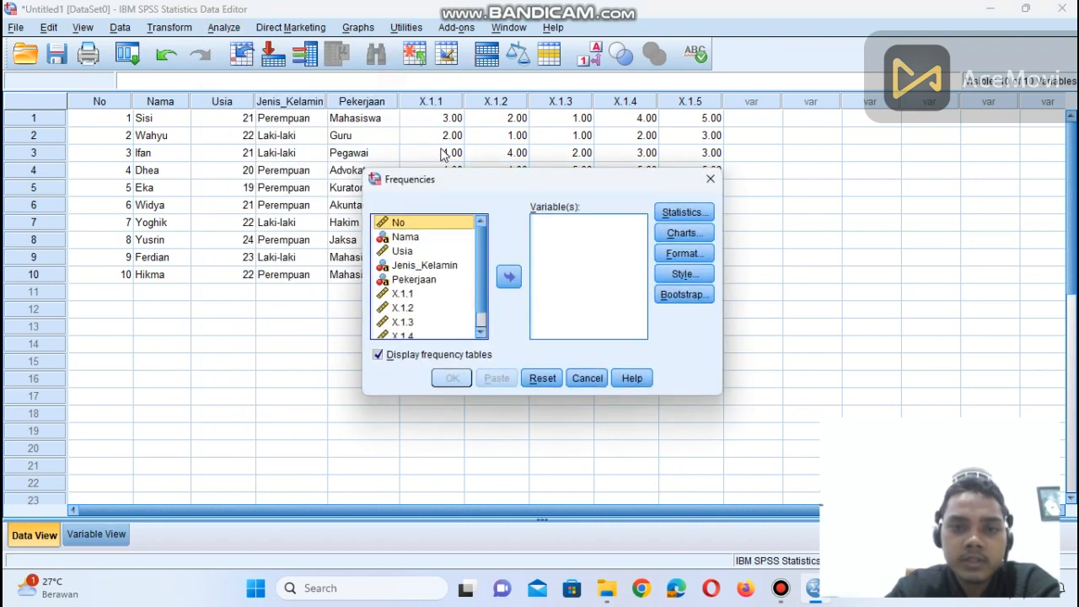
left_click(438, 251)
left_click(509, 278)
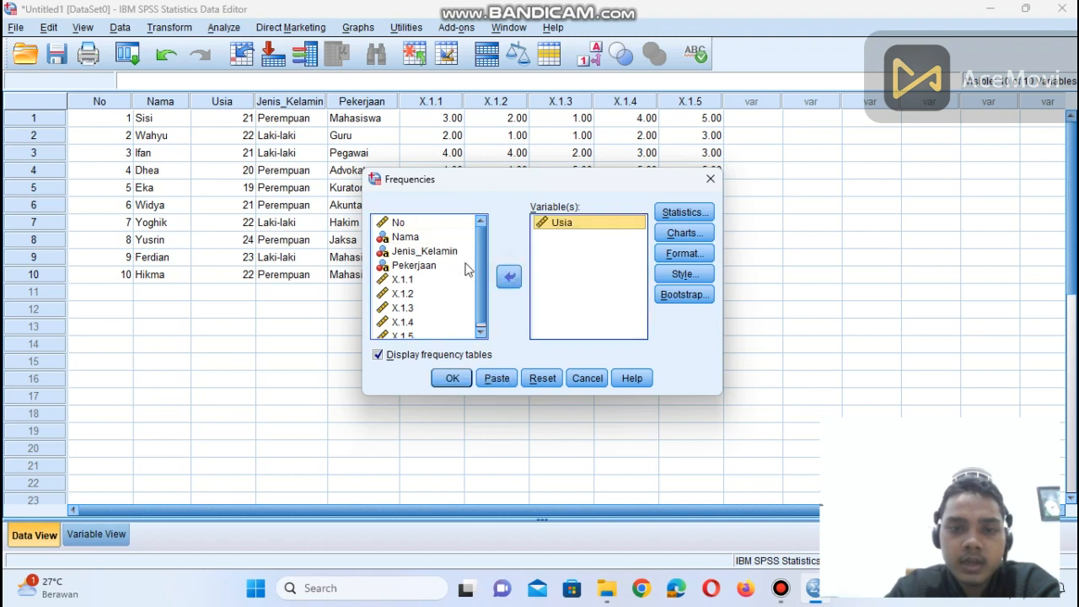
left_click(449, 253)
left_click(509, 278)
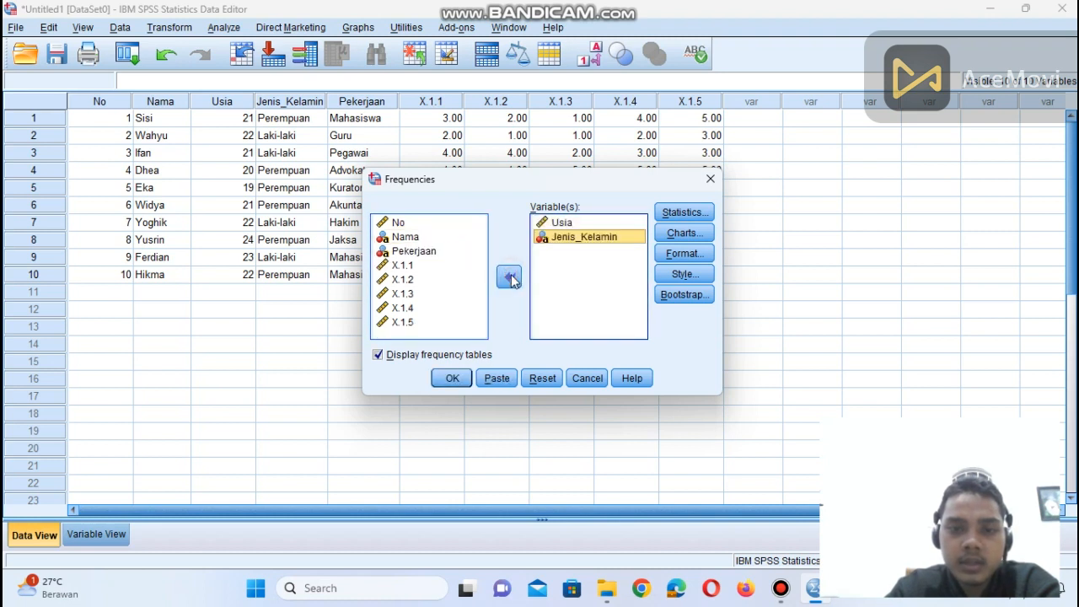
Include the mean in the statistics of the frequencies analysis.
left_click(684, 212)
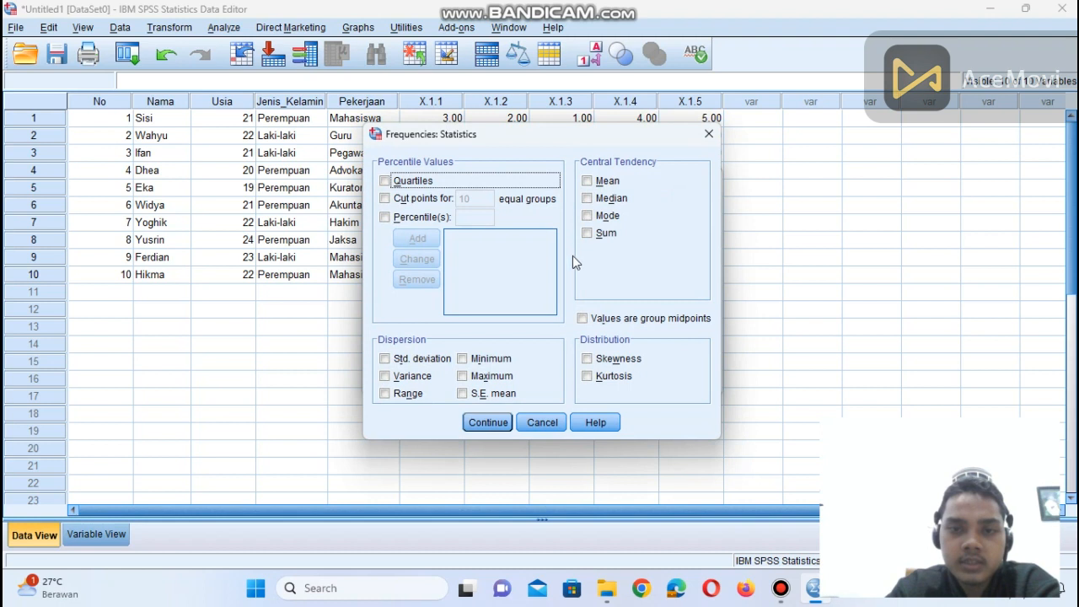
left_click(588, 181)
left_click(490, 422)
Add pie charts showing frequencies to the analysis and run it.
left_click(684, 233)
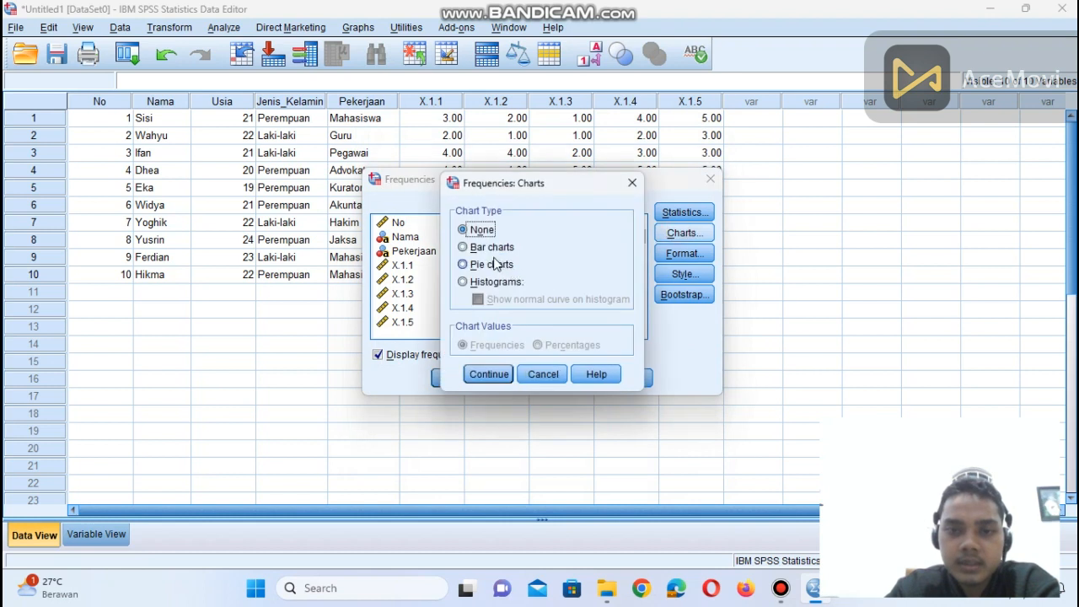
left_click(465, 265)
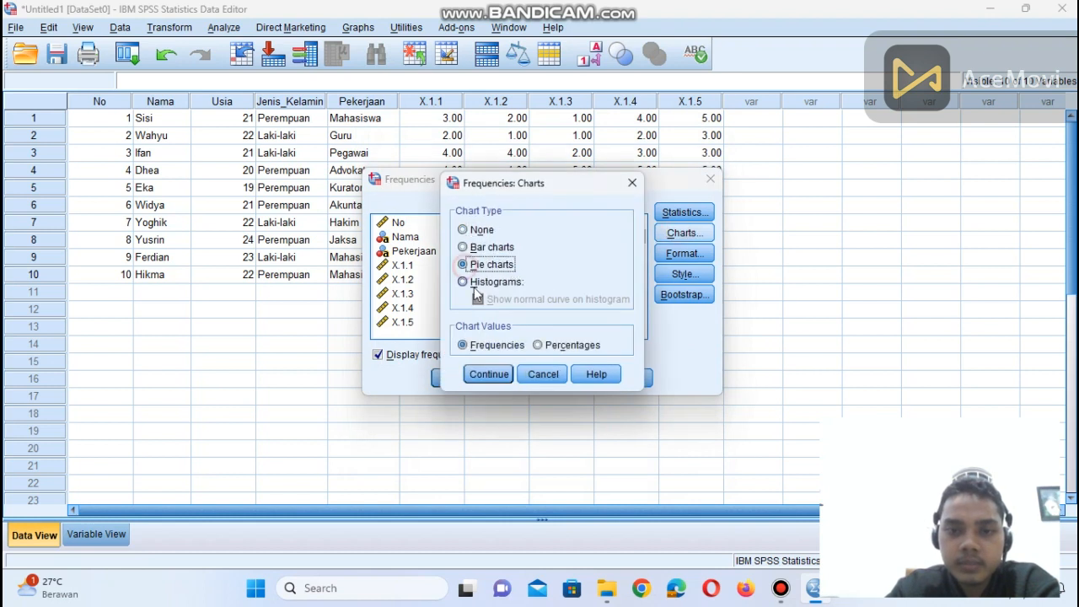
left_click(490, 377)
left_click(447, 379)
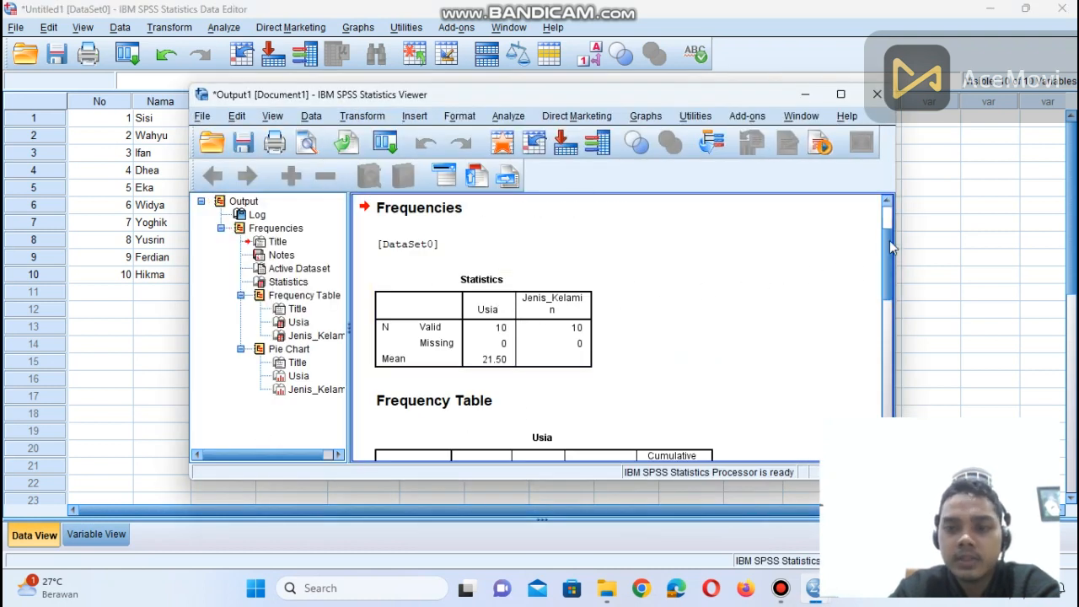
Look through the frequencies output for Usia and Jenis_Kelamin, including the statistics, frequency tables and pie charts.
left_click_drag(889, 240, 886, 226)
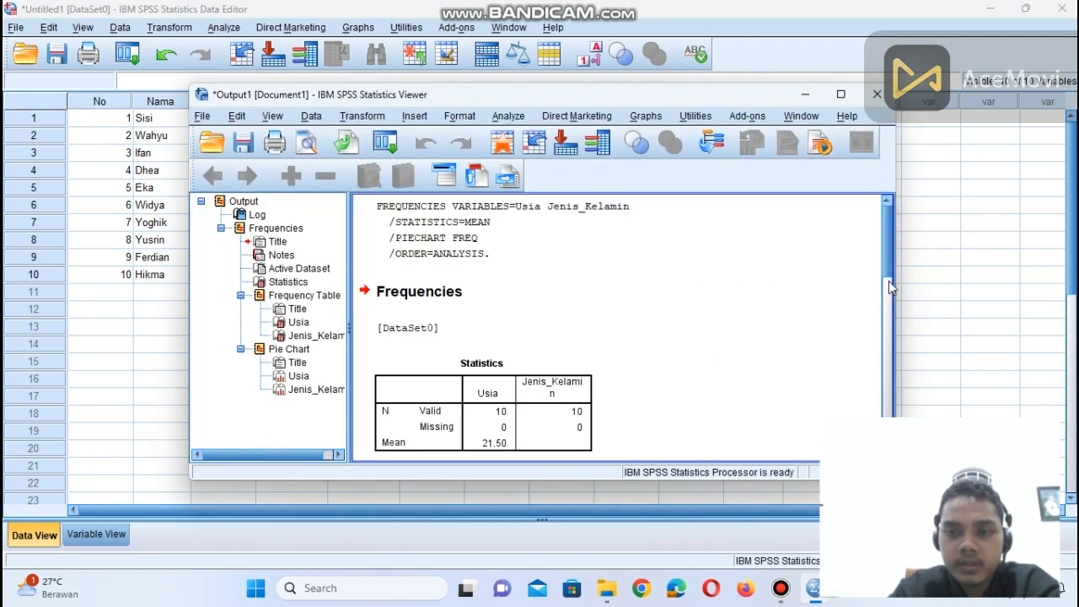
left_click(894, 290)
left_click(895, 265)
left_click(885, 301)
left_click_drag(887, 330, 876, 230)
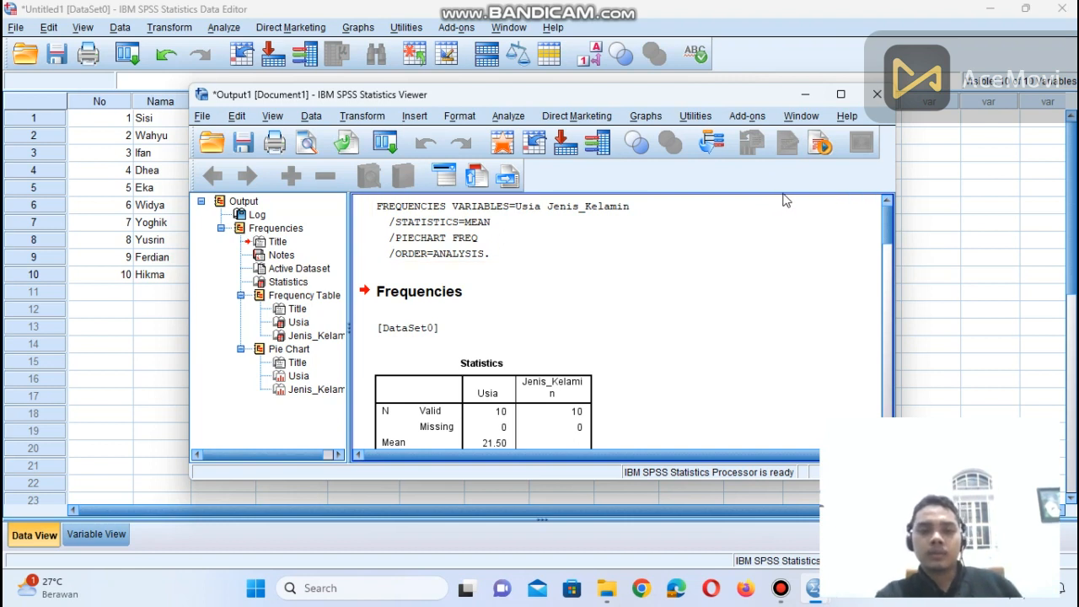
Close the output viewer with the frequencies results.
left_click(877, 94)
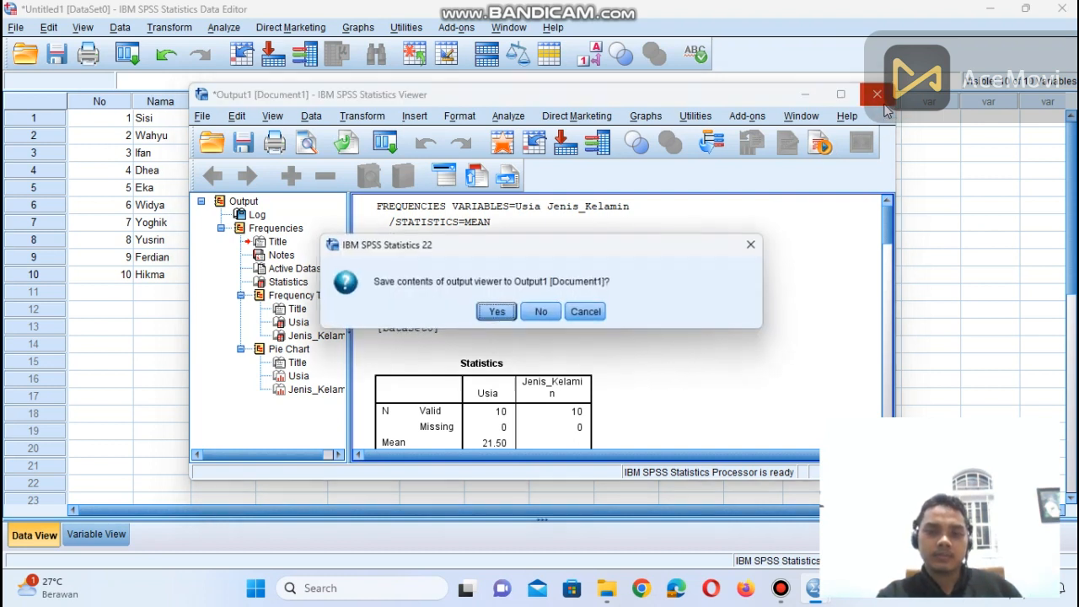
left_click(778, 585)
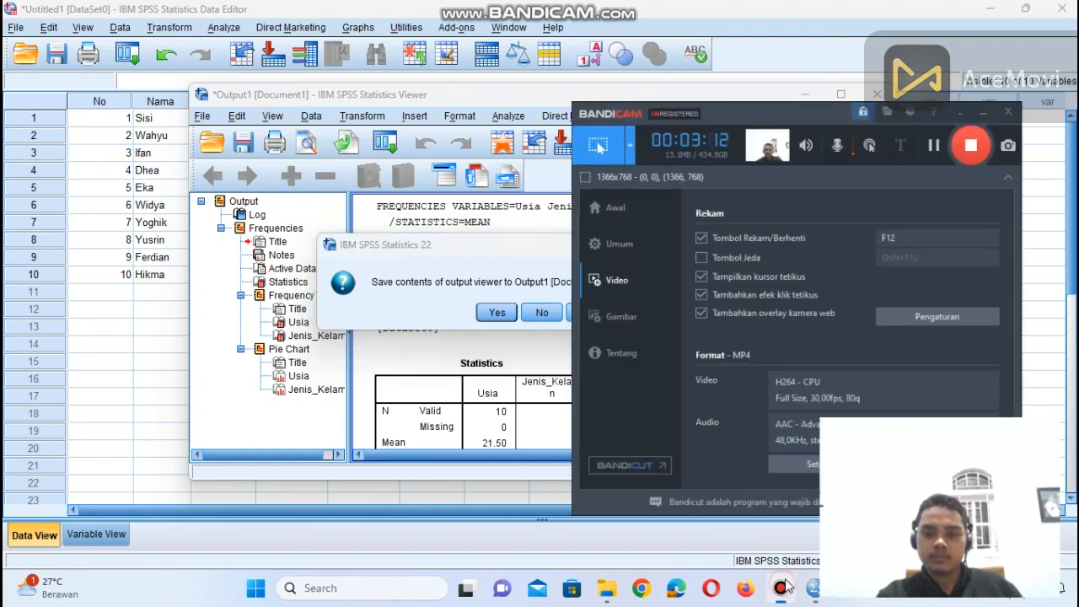